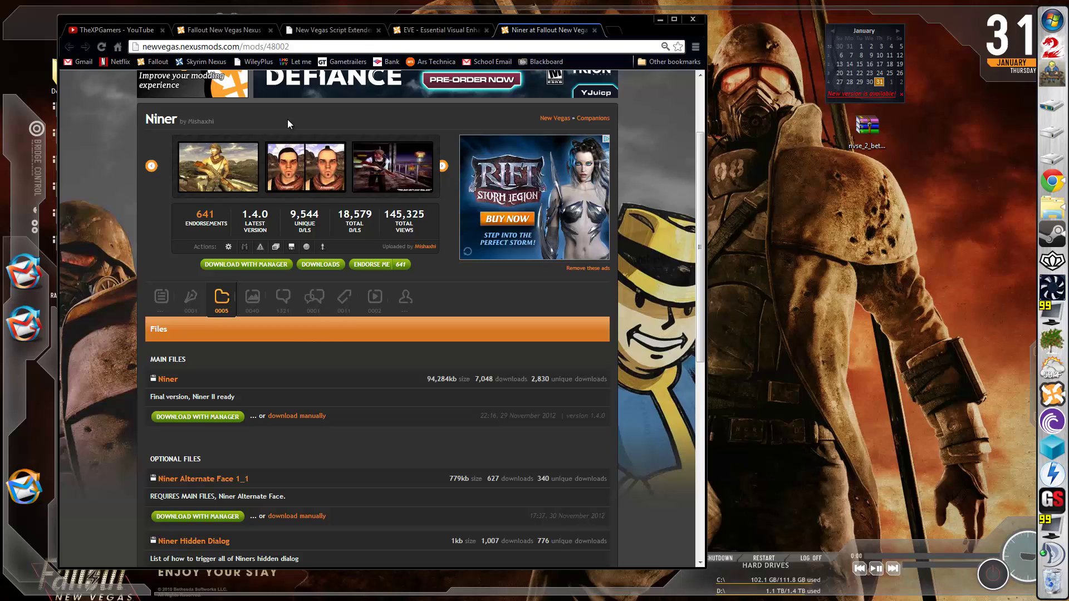
- Go to the Nexus Mod Manager page from the New Vegas Nexus home page and save its 0.40.1 installer to the Desktop
scroll(115, 255, up, 2)
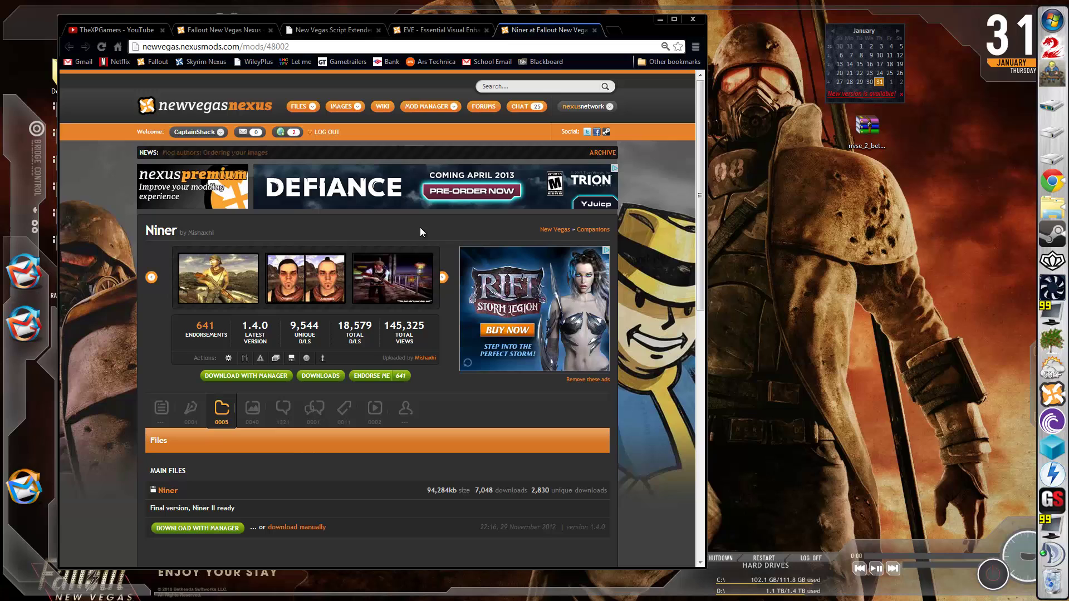
mouse_move(440, 109)
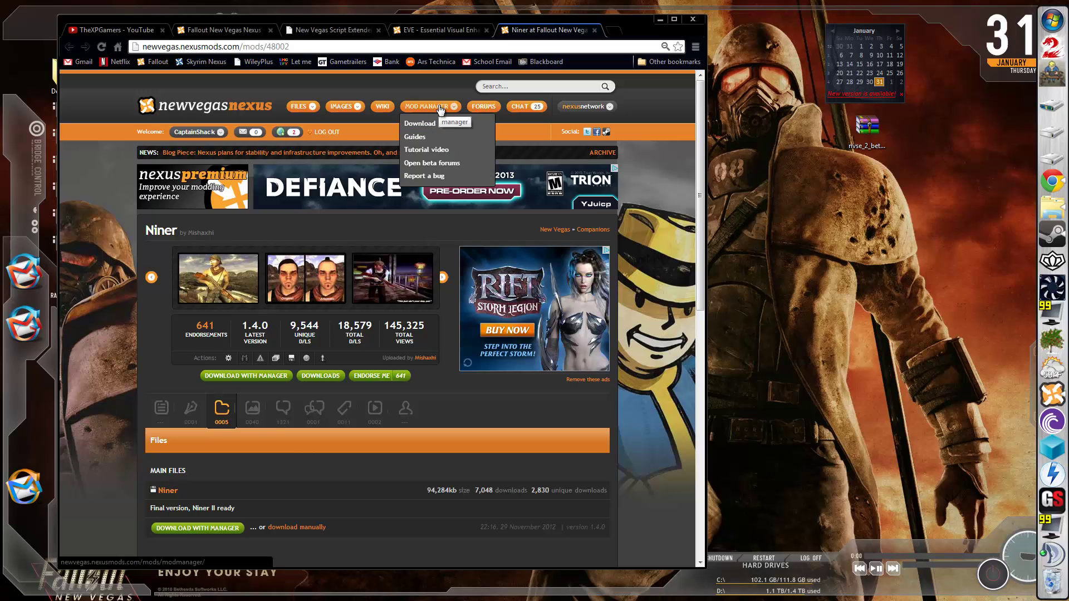
click(230, 111)
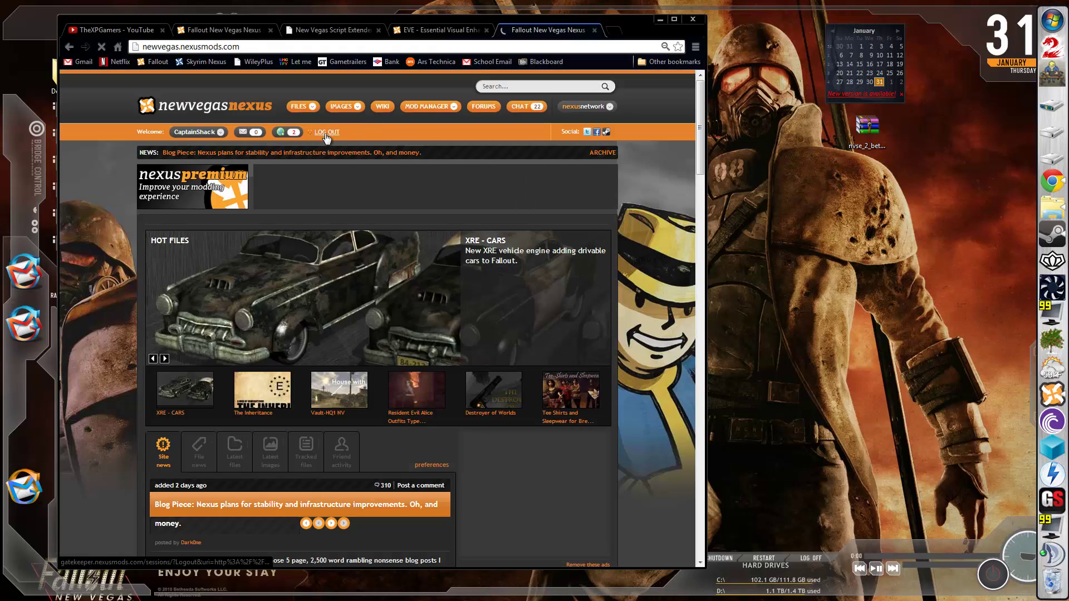
mouse_move(432, 111)
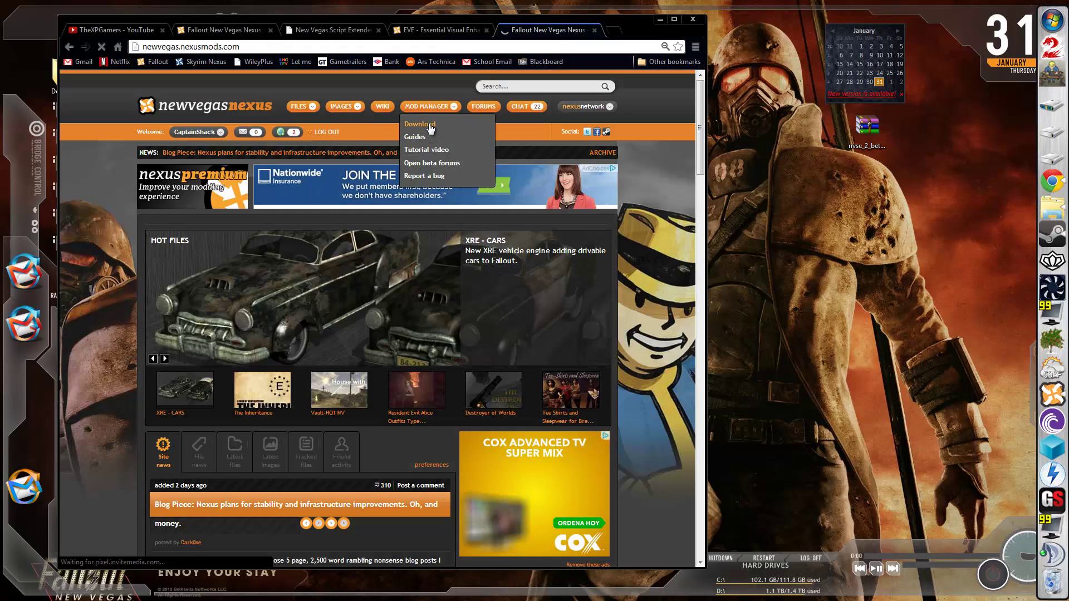
click(431, 127)
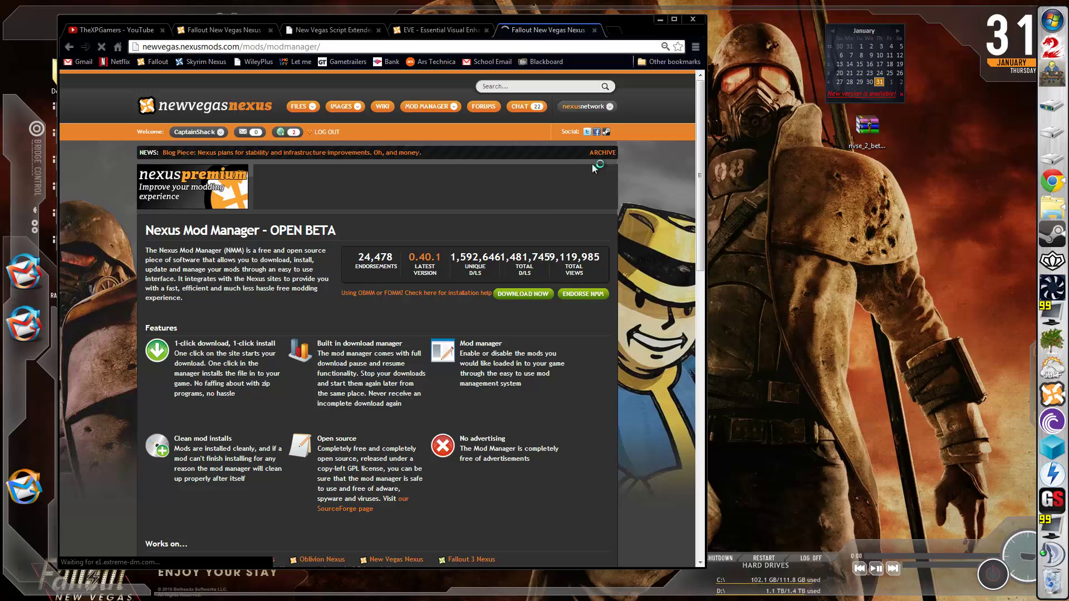
click(536, 293)
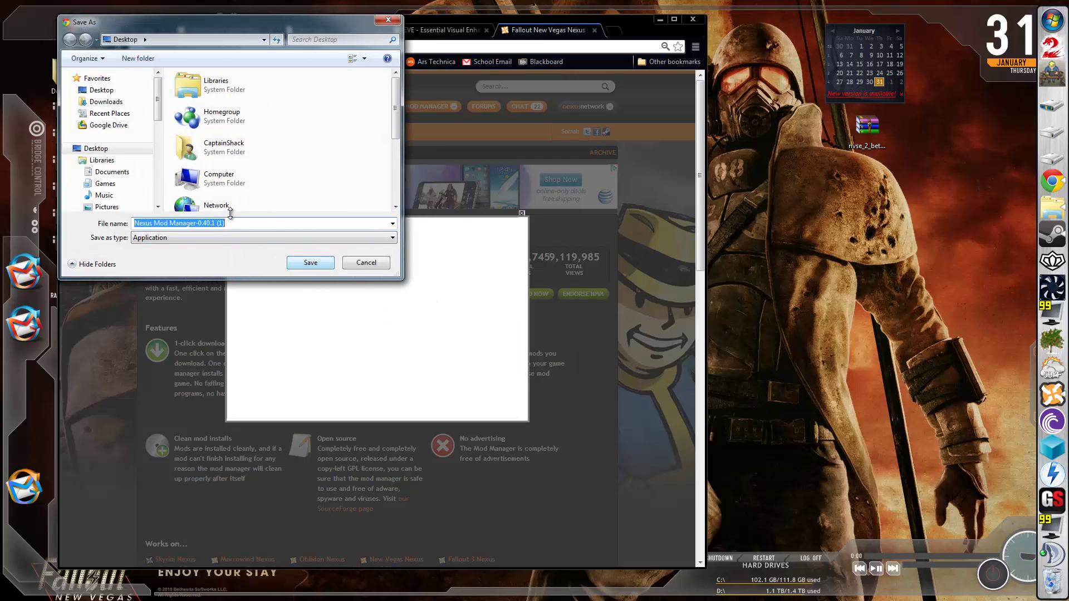
click(308, 263)
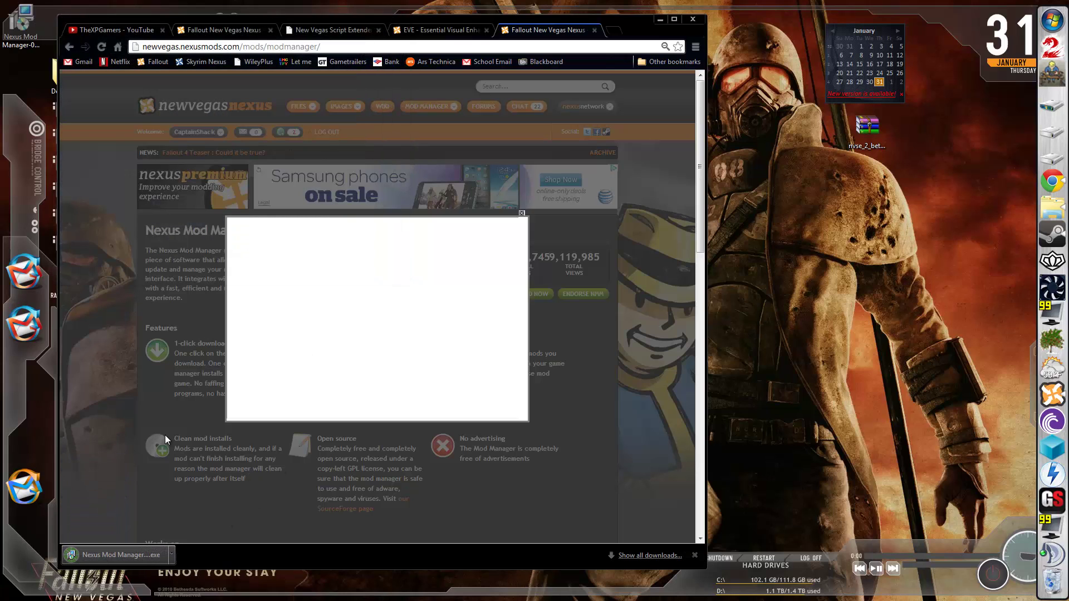
click(128, 555)
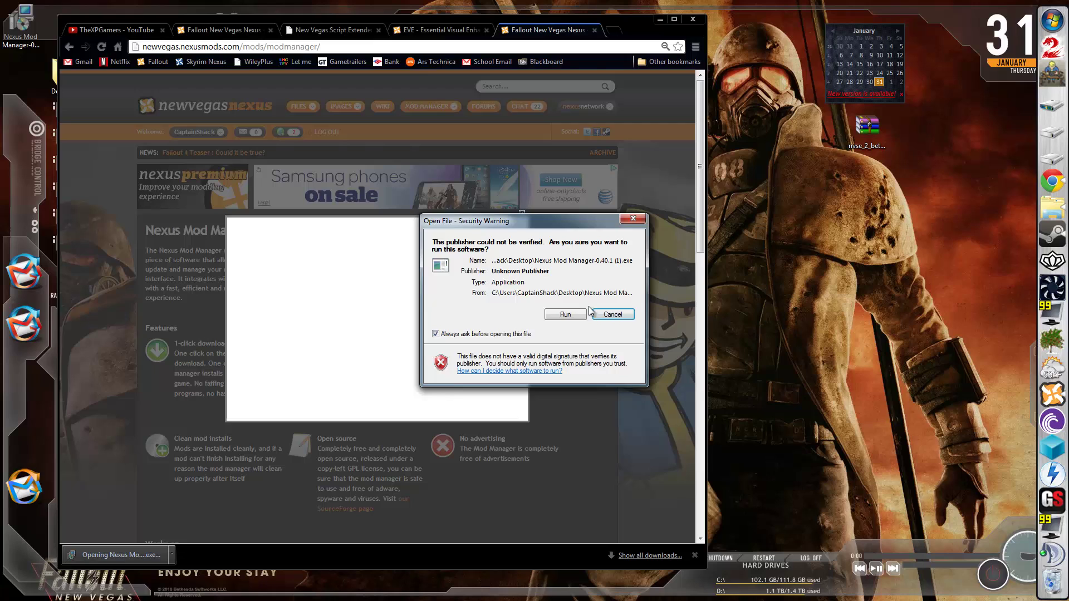
click(561, 316)
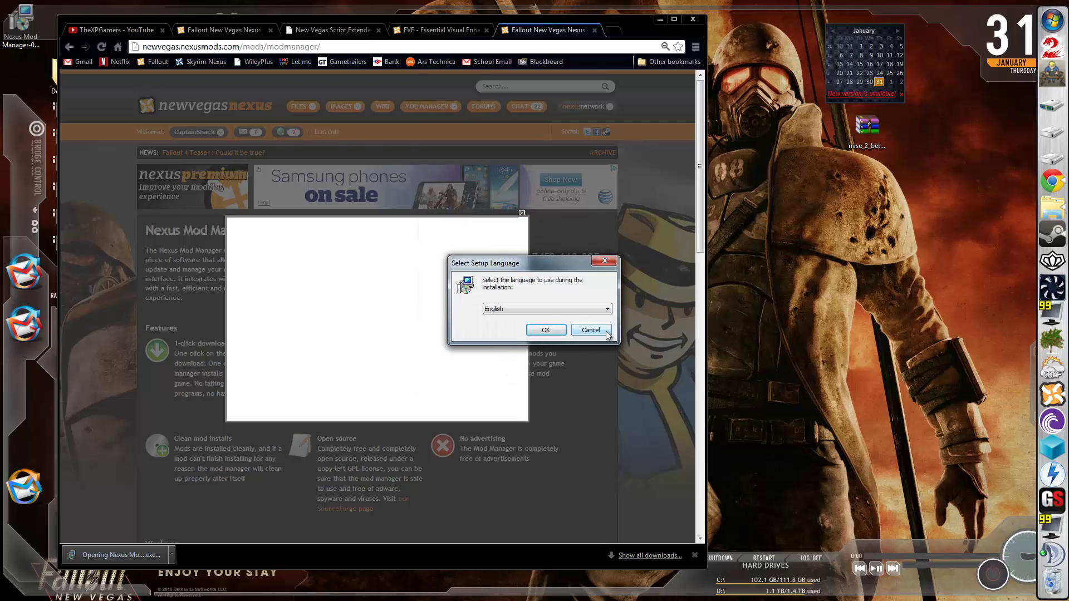
click(607, 334)
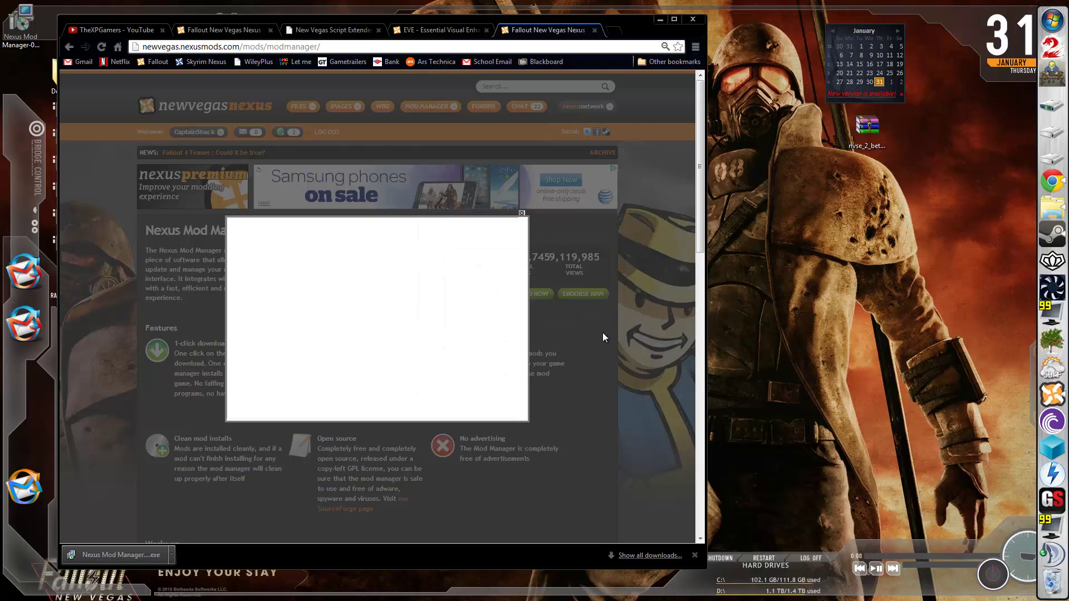
- Dismiss the download pop-up and restart Nexus Mod Manager with Fallout: New Vegas as the managed game
click(521, 214)
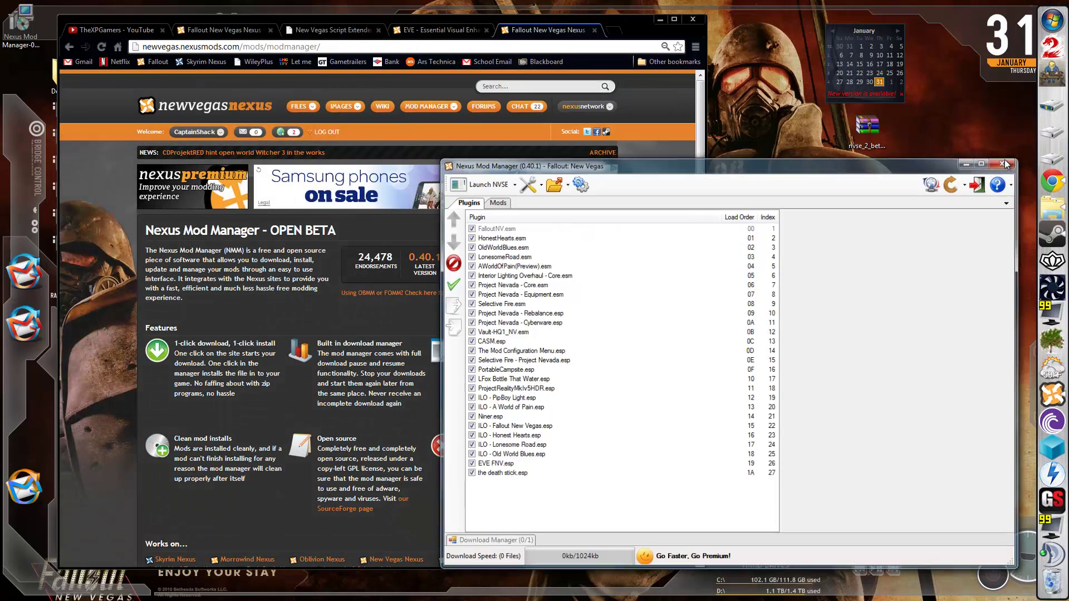
click(1003, 163)
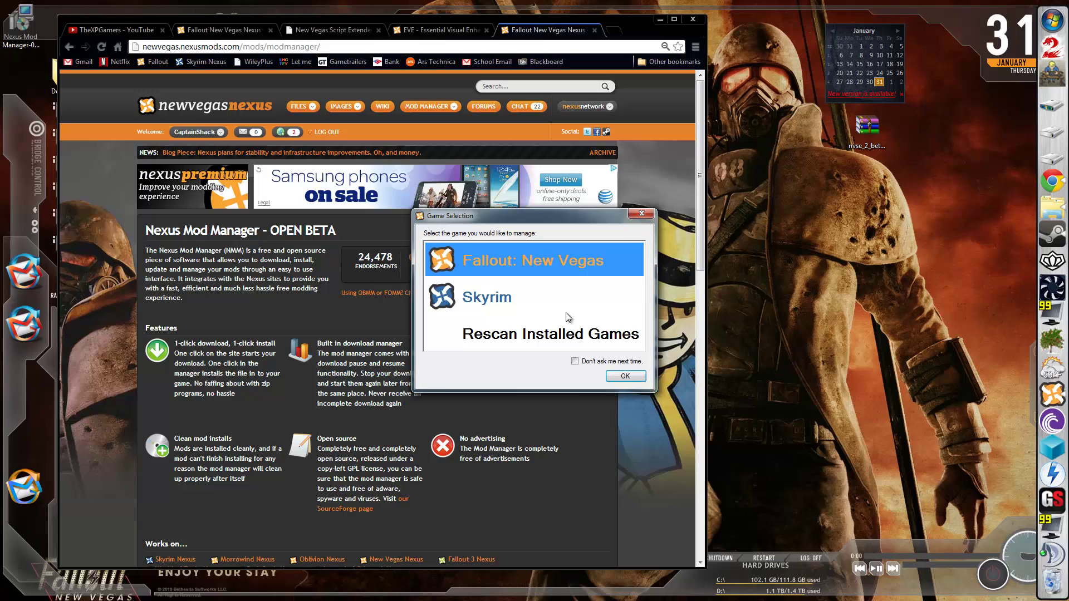
click(624, 377)
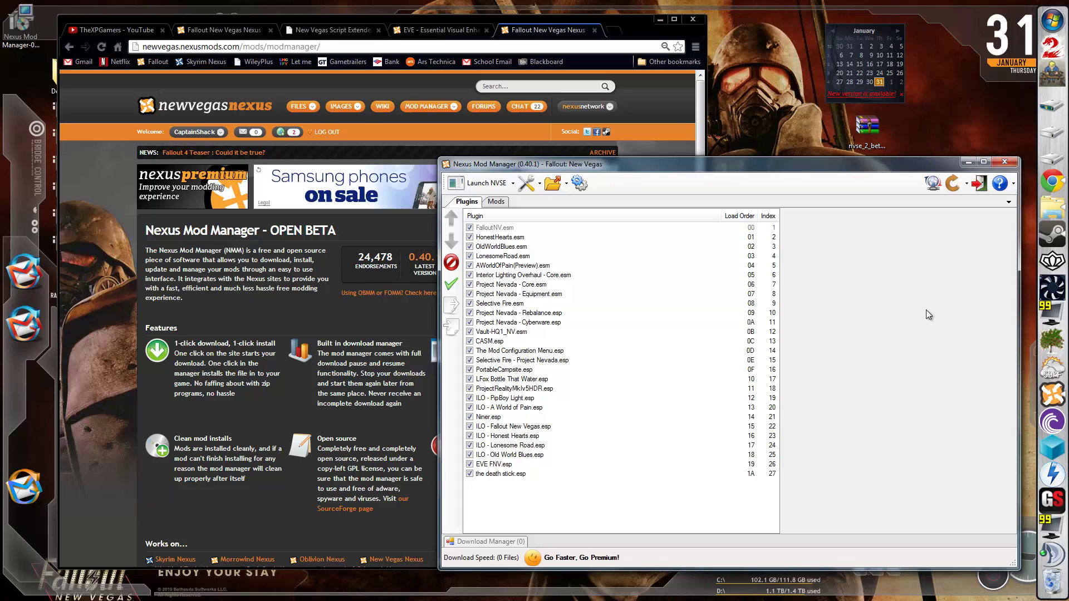
- Show the mod list, look into the Unassigned and Weapons categories, and compare the flat view with the categorized view
click(496, 201)
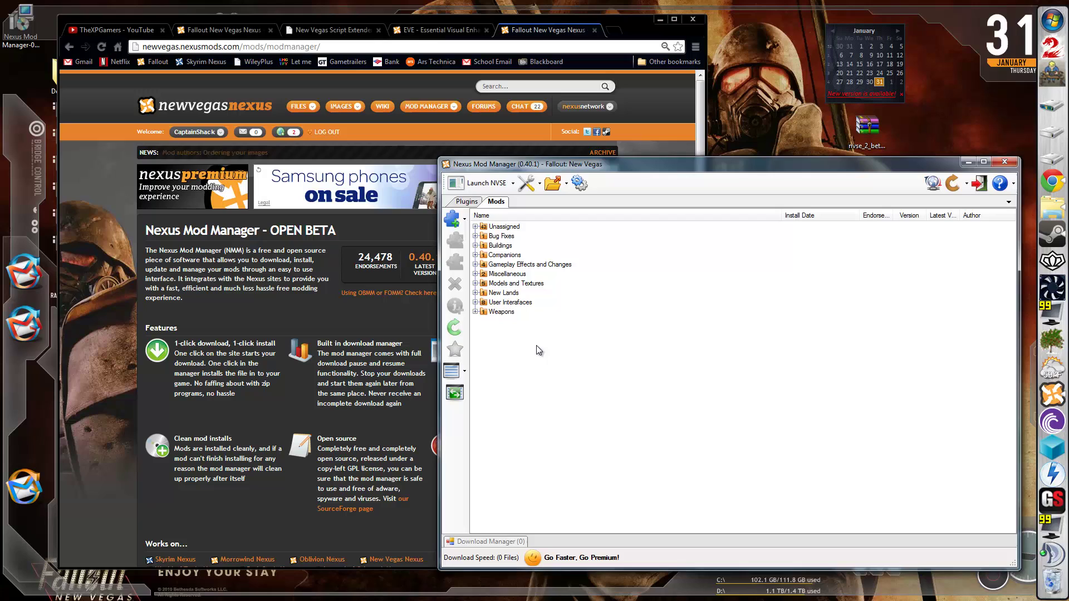
drag(642, 166, 632, 189)
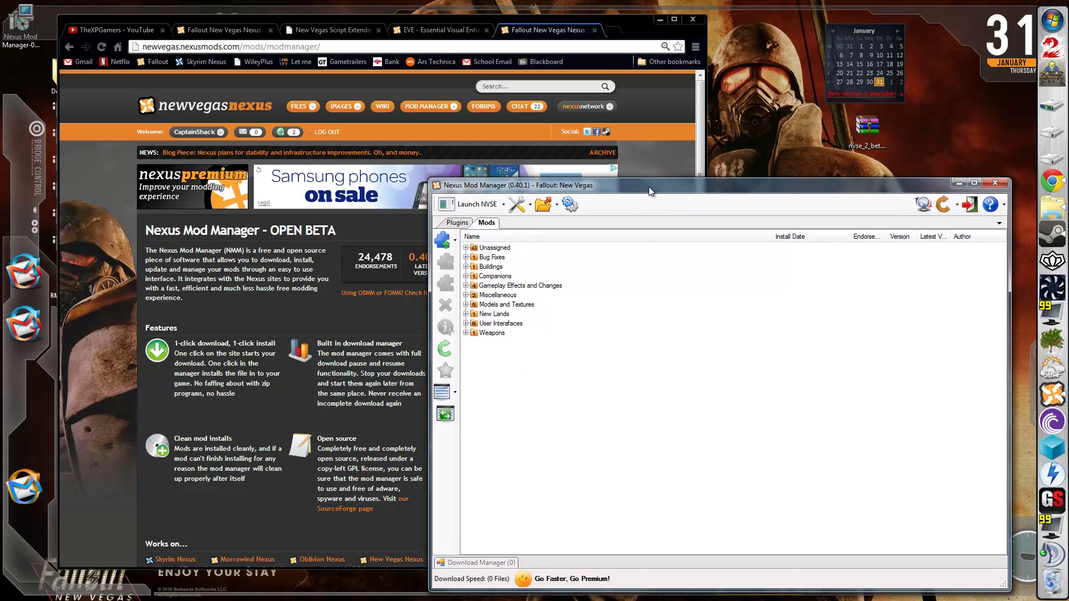
click(467, 248)
click(467, 248)
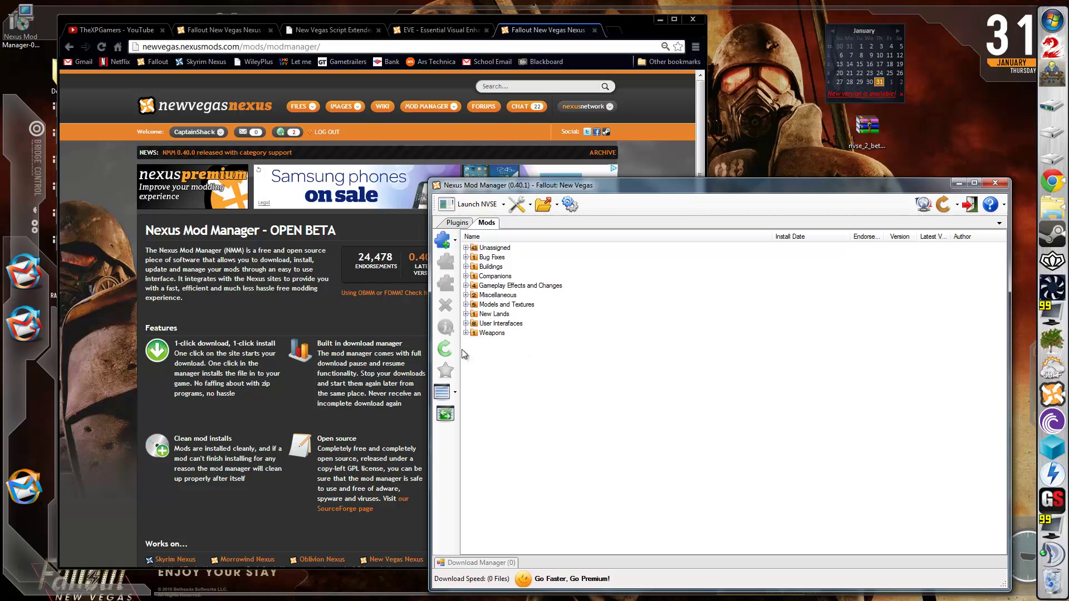
click(465, 333)
click(466, 333)
click(445, 415)
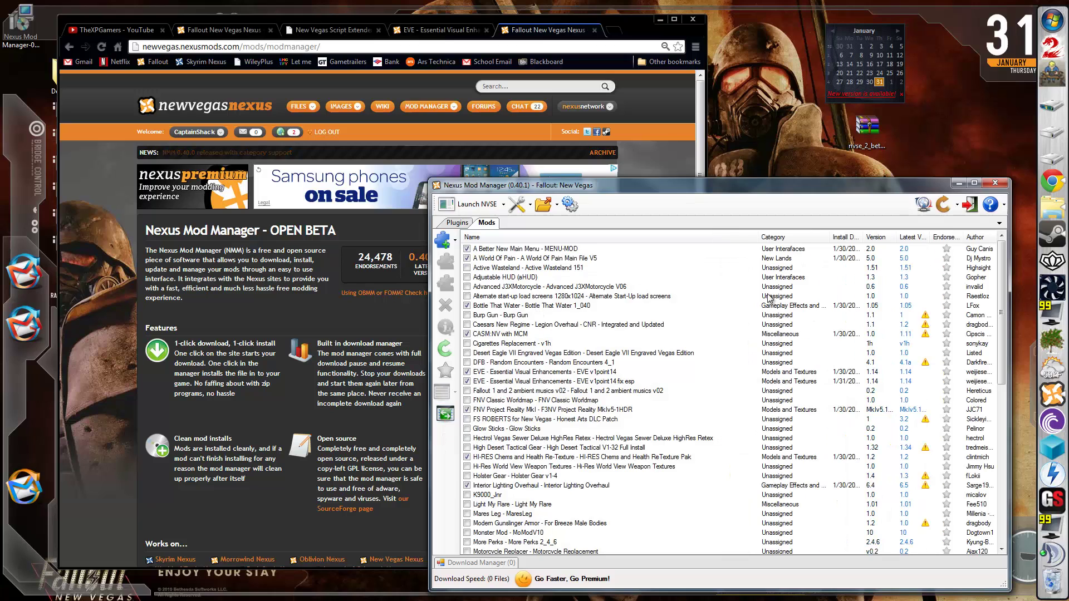
click(445, 419)
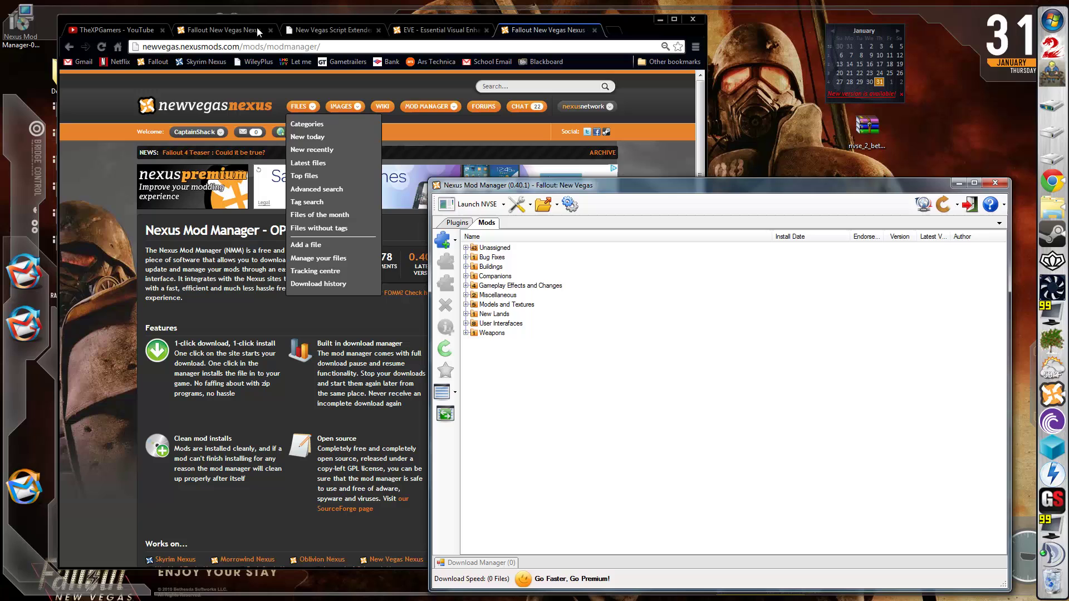
- Open the Vault-HQ1 NV mod from the hot files on the New Vegas Nexus home page and review its description
click(228, 29)
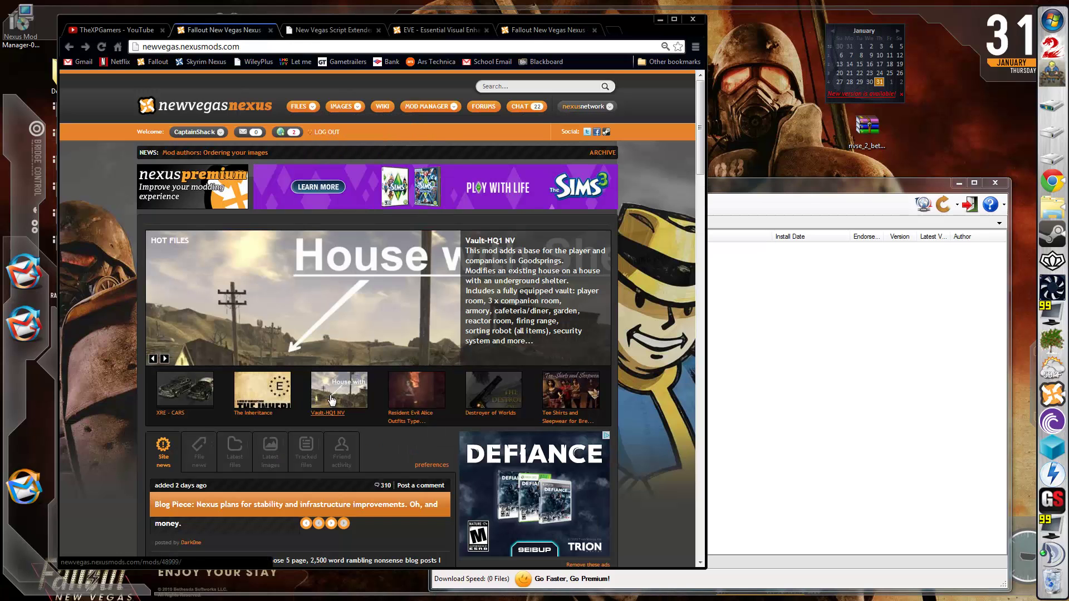
click(332, 400)
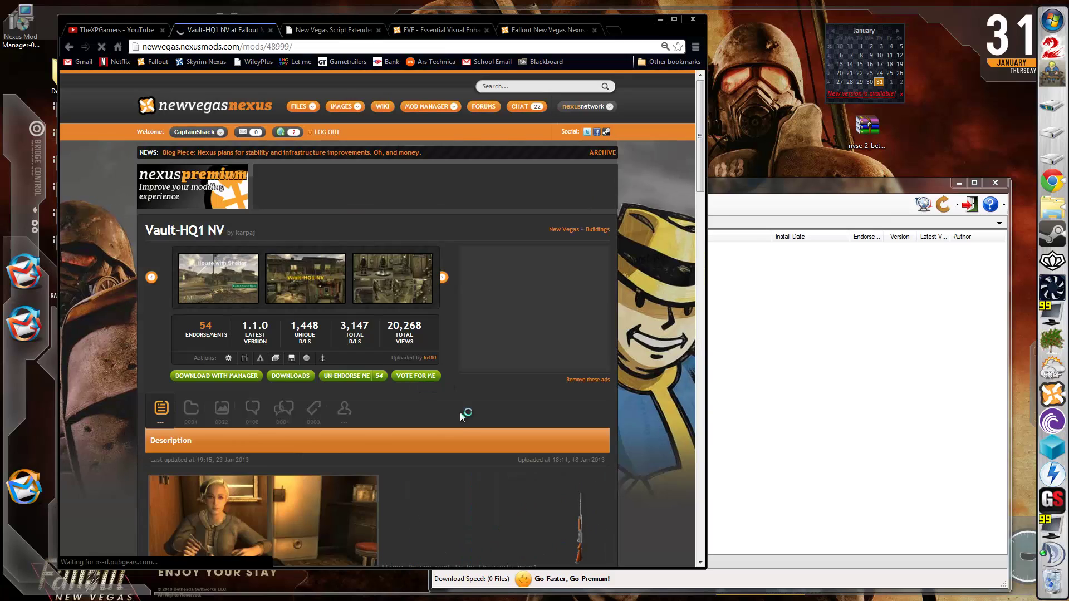
scroll(387, 403, down, 7)
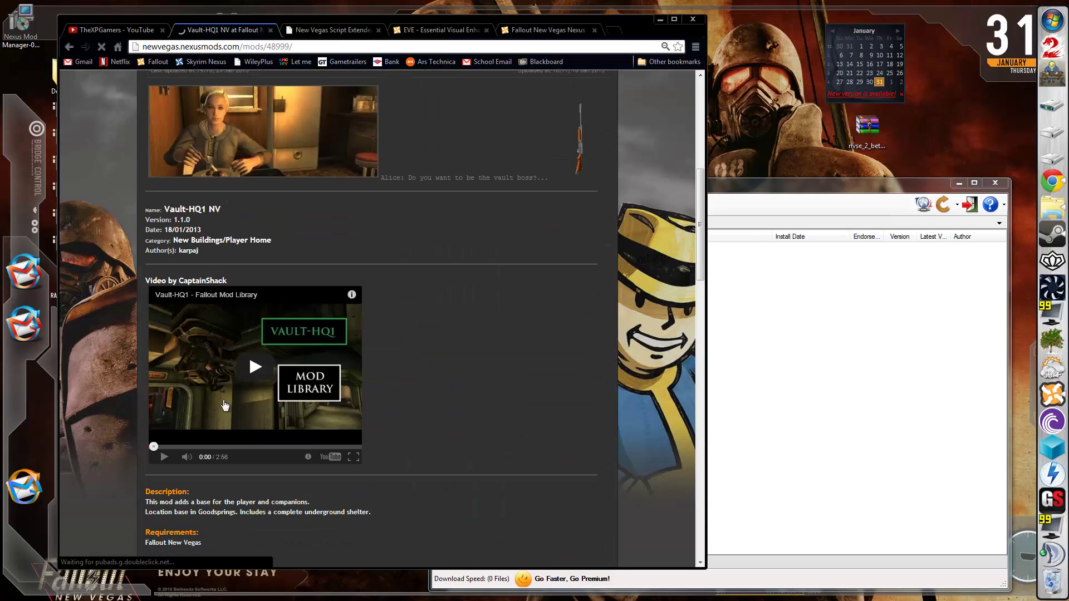
scroll(204, 492, up, 1)
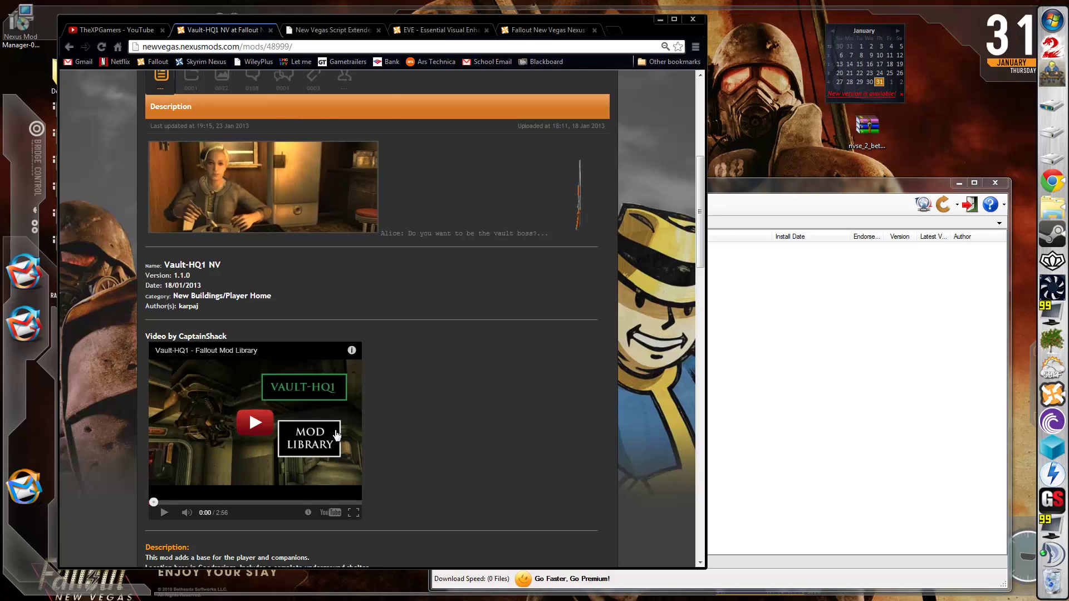
scroll(337, 434, up, 4)
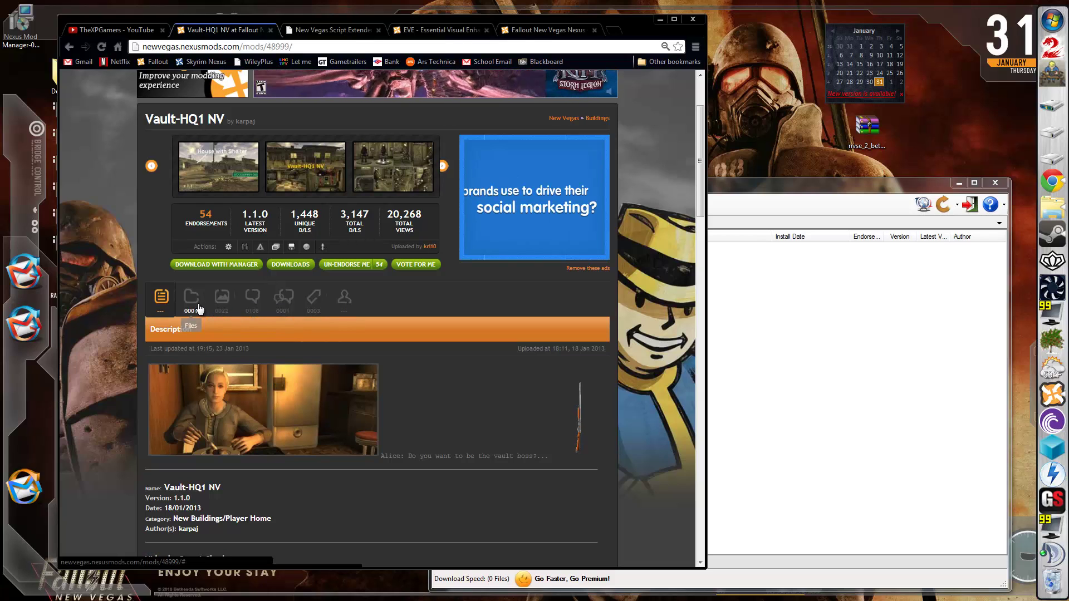
- Start downloading Vault-HQ1 NV through Nexus Mod Manager and cancel the transfer in its download list
click(216, 266)
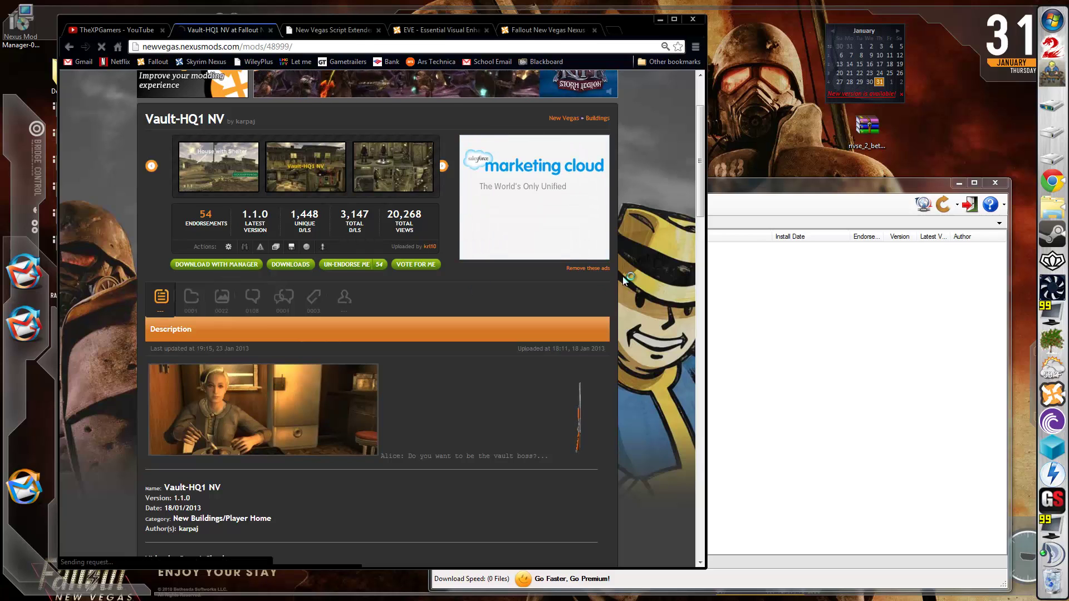
click(763, 182)
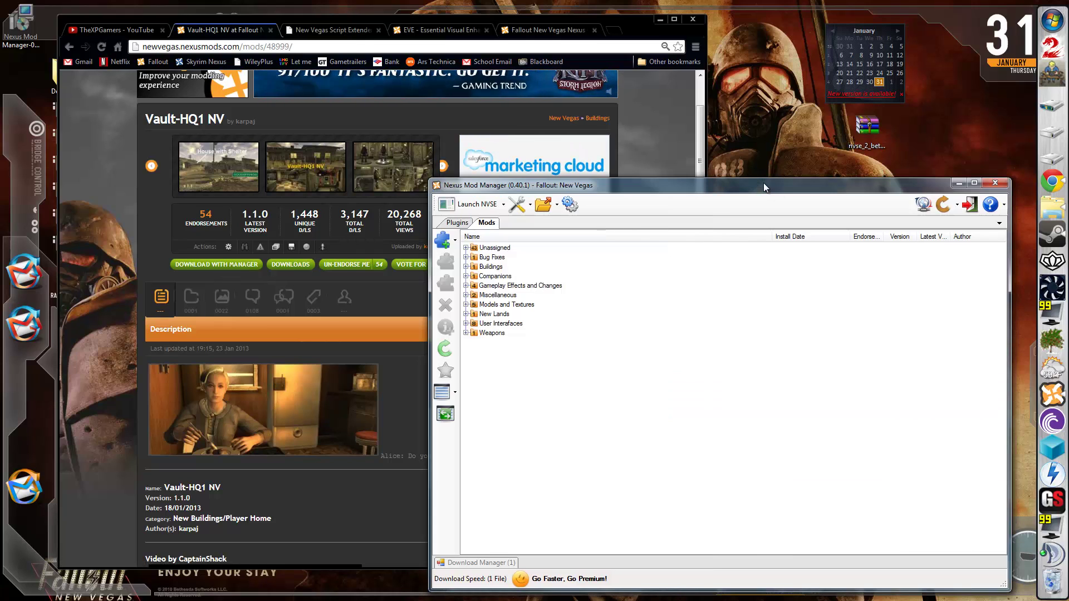
click(476, 563)
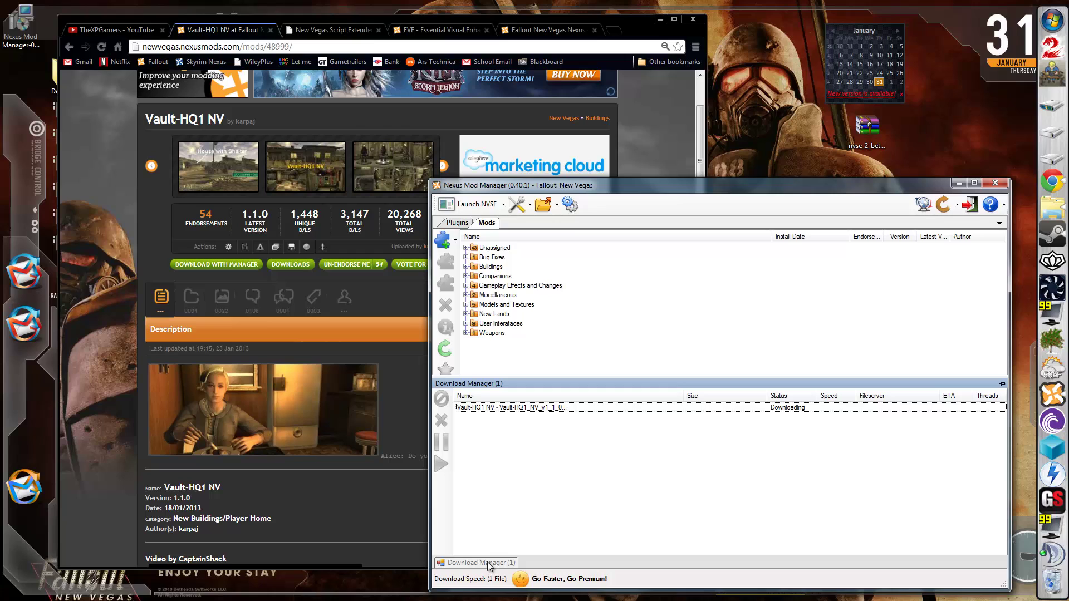
drag(680, 180, 675, 88)
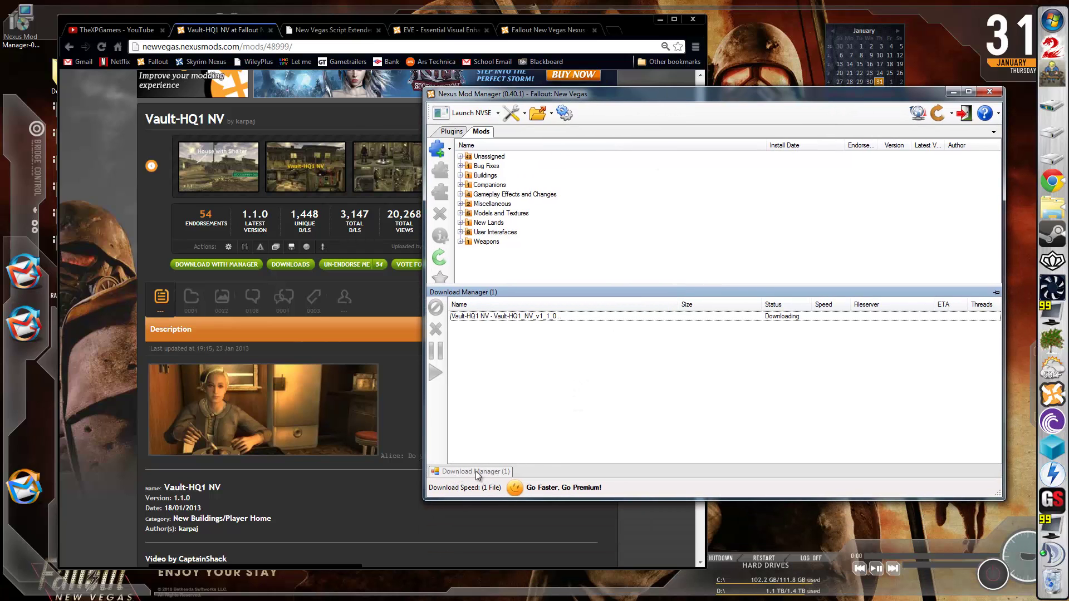
click(562, 317)
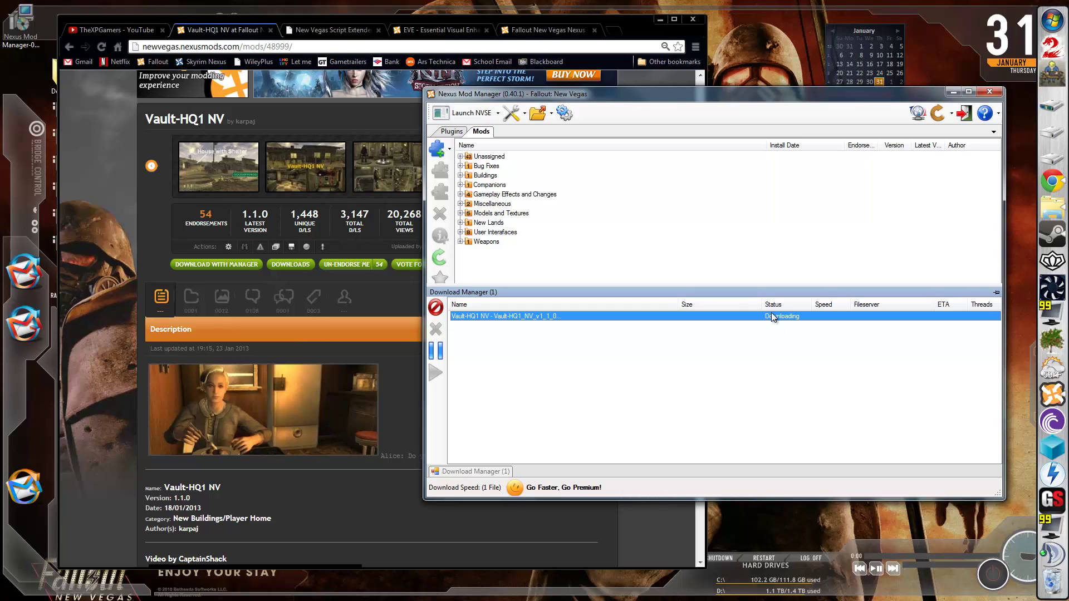
click(437, 308)
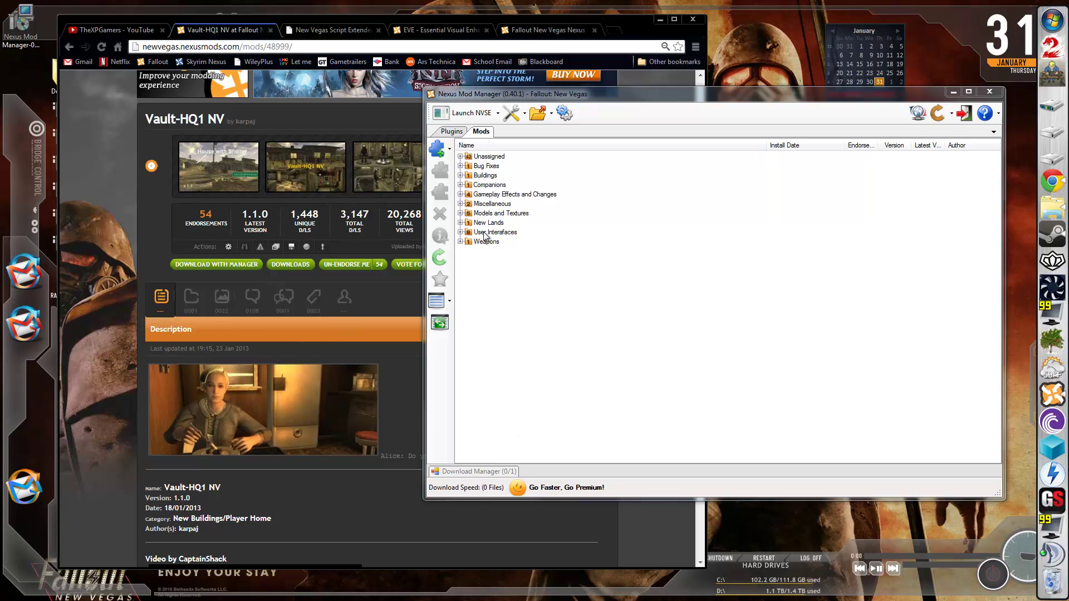
- Find Vault-HQ1 NV in the Unassigned category, deactivate it and activate it again
click(460, 157)
click(544, 402)
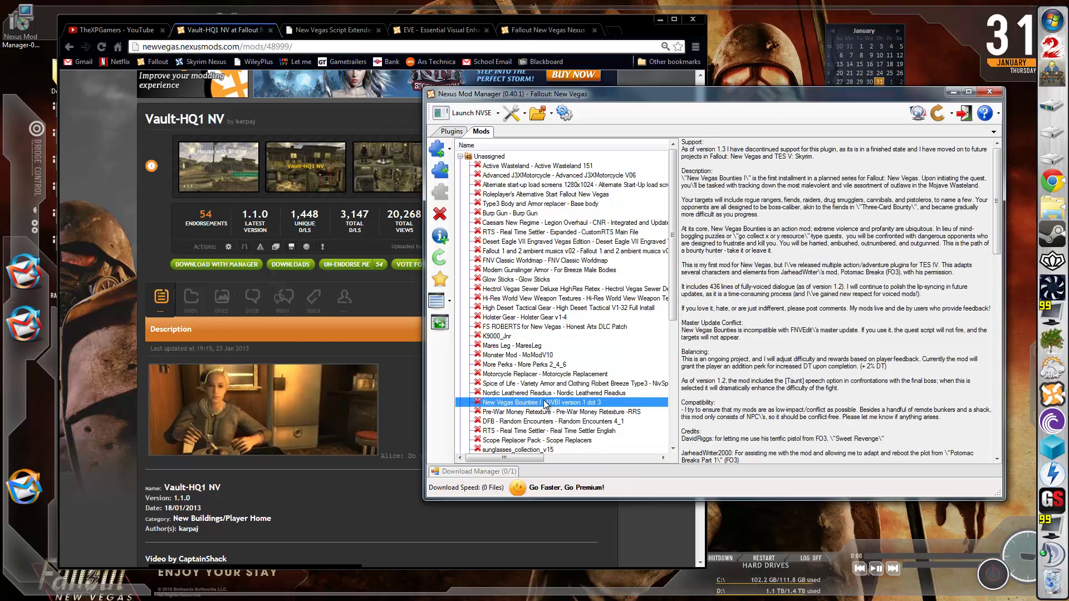
scroll(543, 402, down, 6)
click(534, 346)
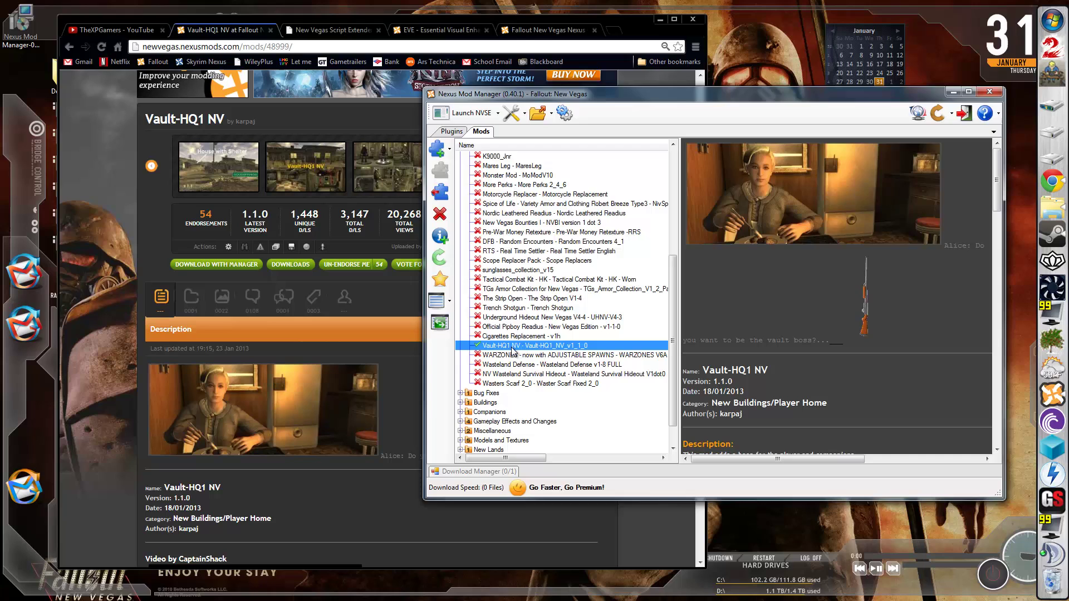
double_click(512, 351)
click(593, 350)
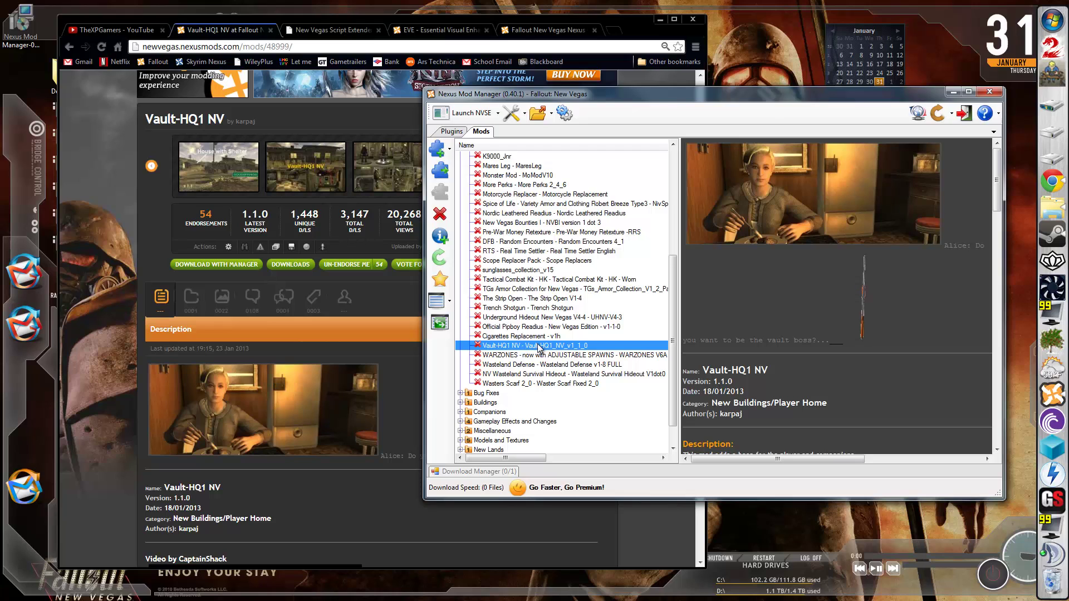
double_click(538, 348)
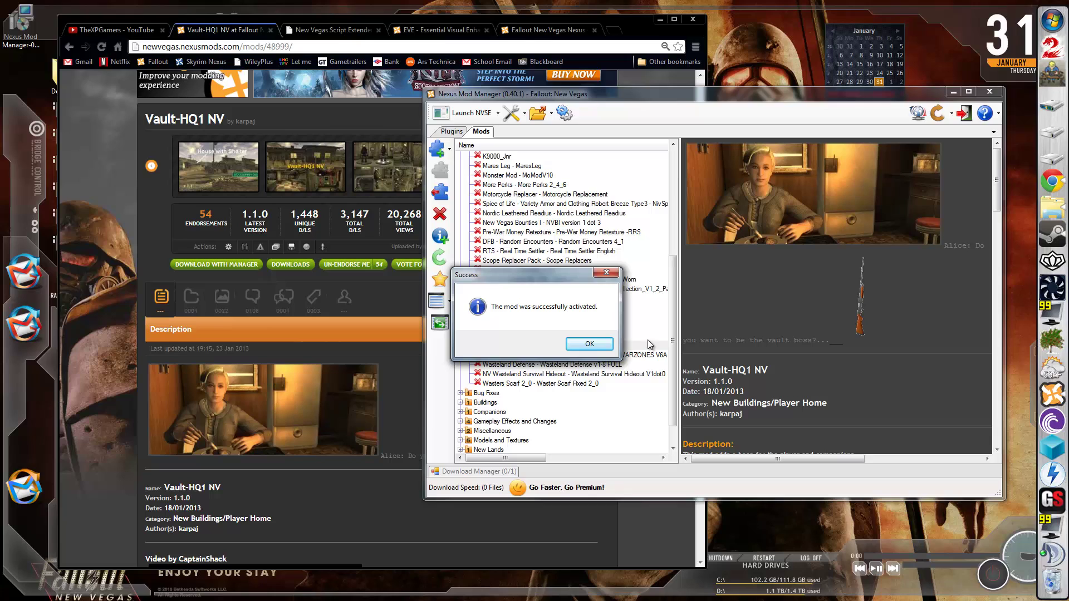
click(589, 344)
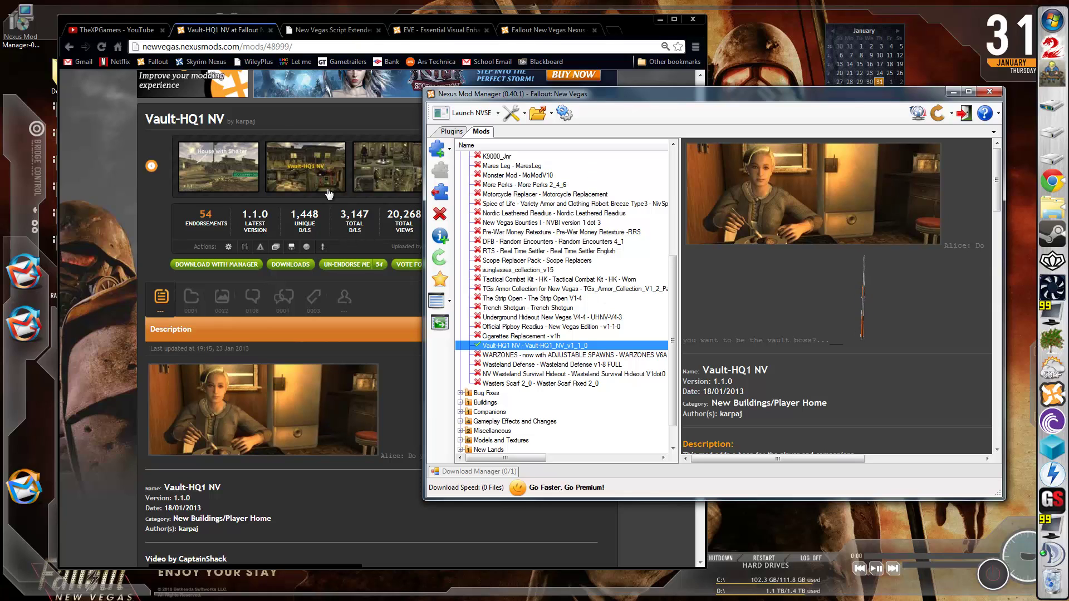
- Switch to the New Vegas Script Extender (NVSE) page in the browser
click(339, 28)
key(ctrl+shift+Tab)
click(328, 25)
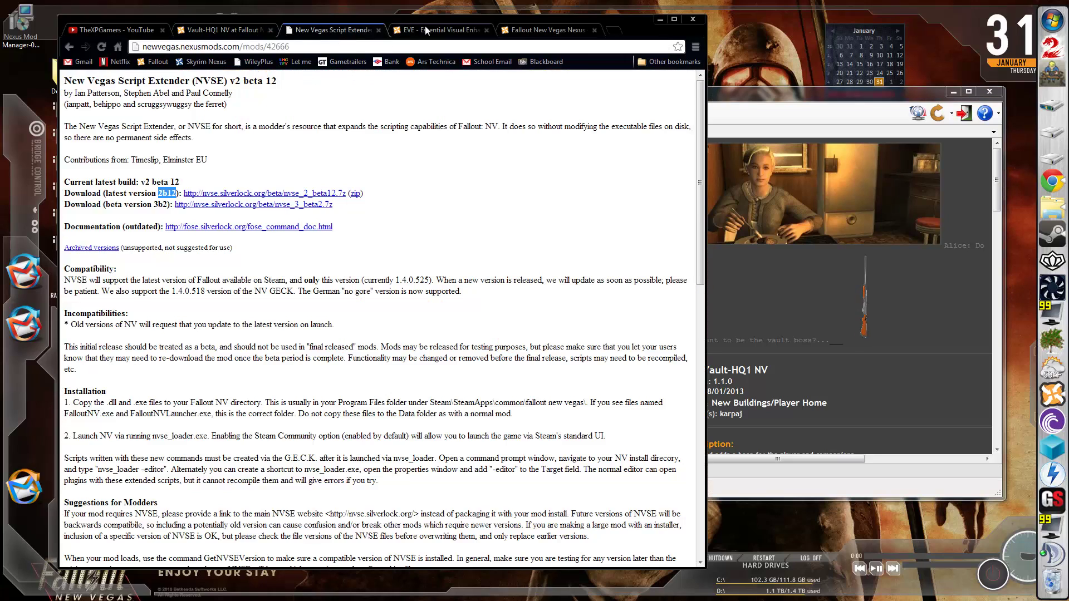
- Search Google for NVSE and open the New Vegas Script Extender site at nvse.silverlock.org
key(ctrl+shift+Tab)
click(255, 44)
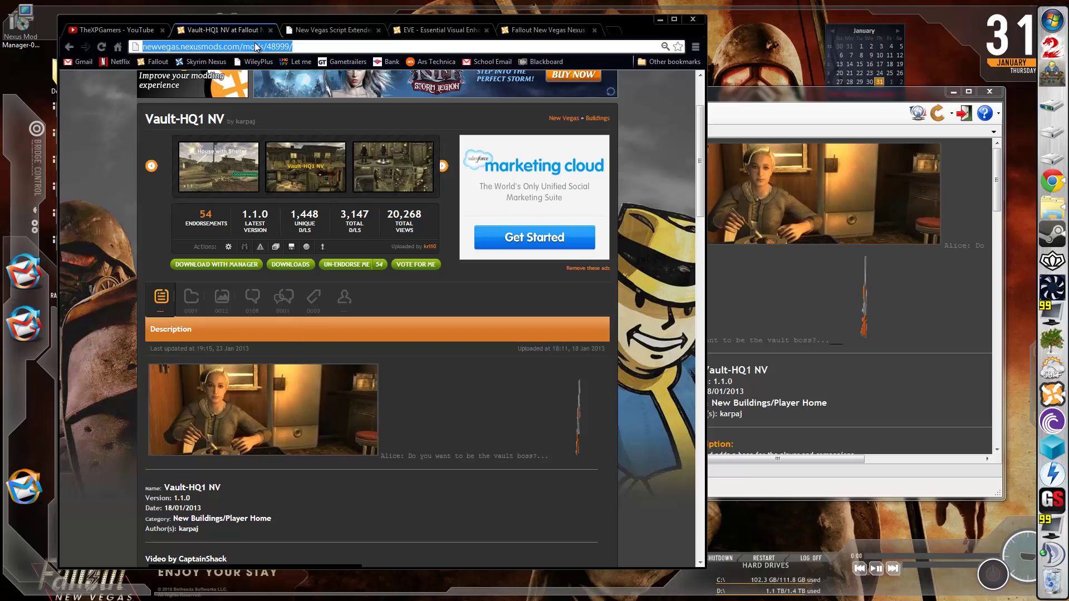
text(www.google.com)
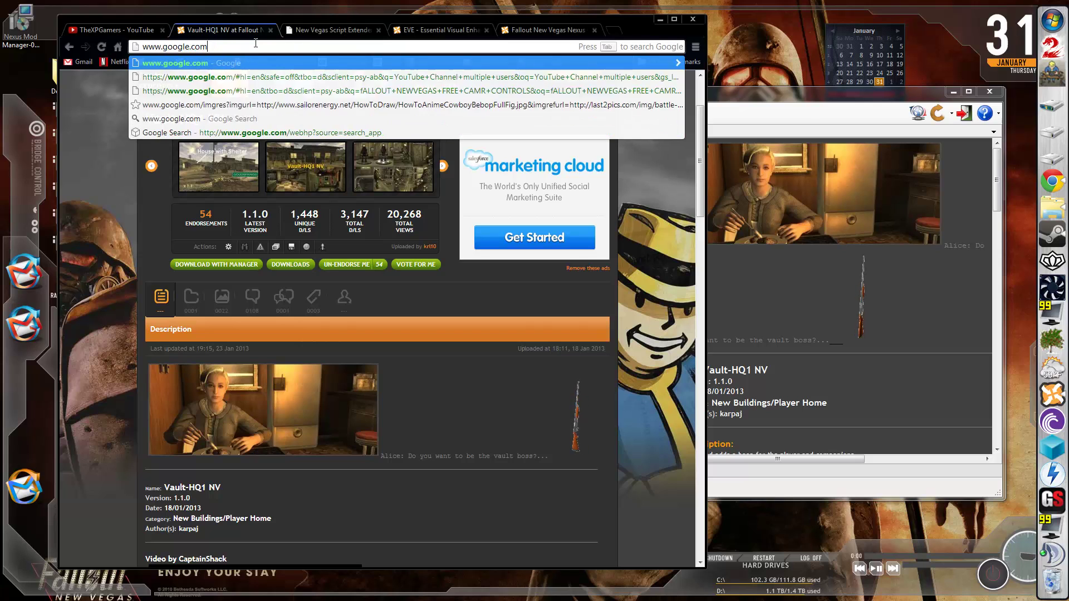
key(Return)
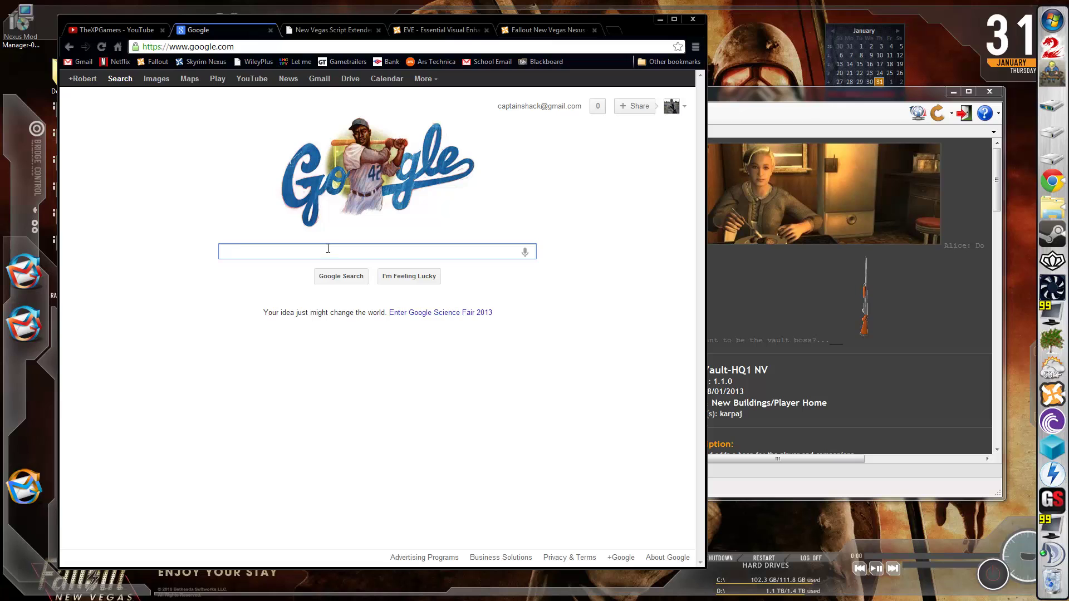
text(NVSE)
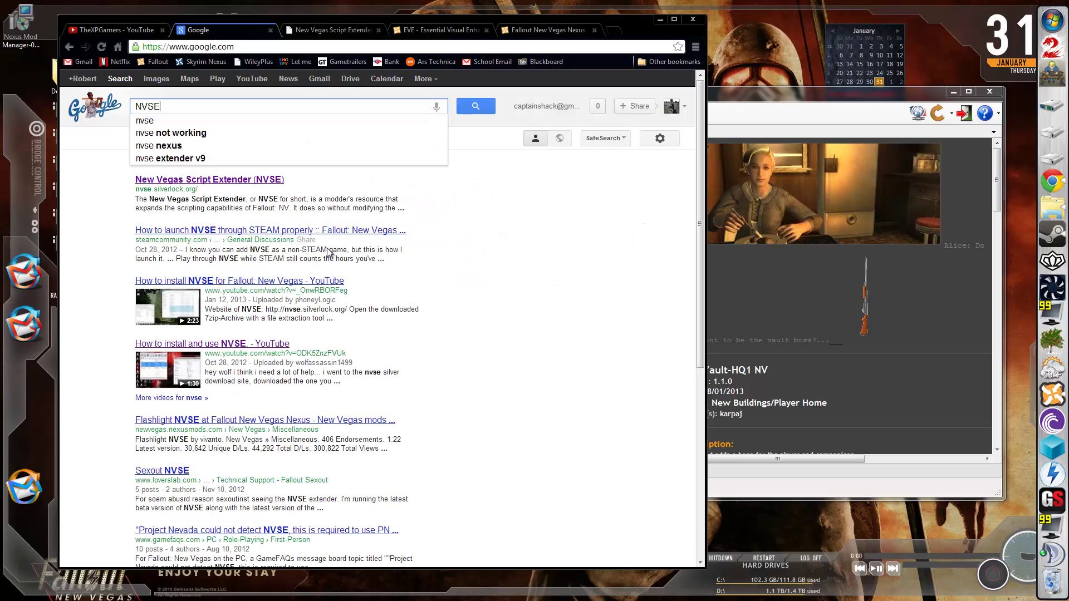
click(230, 179)
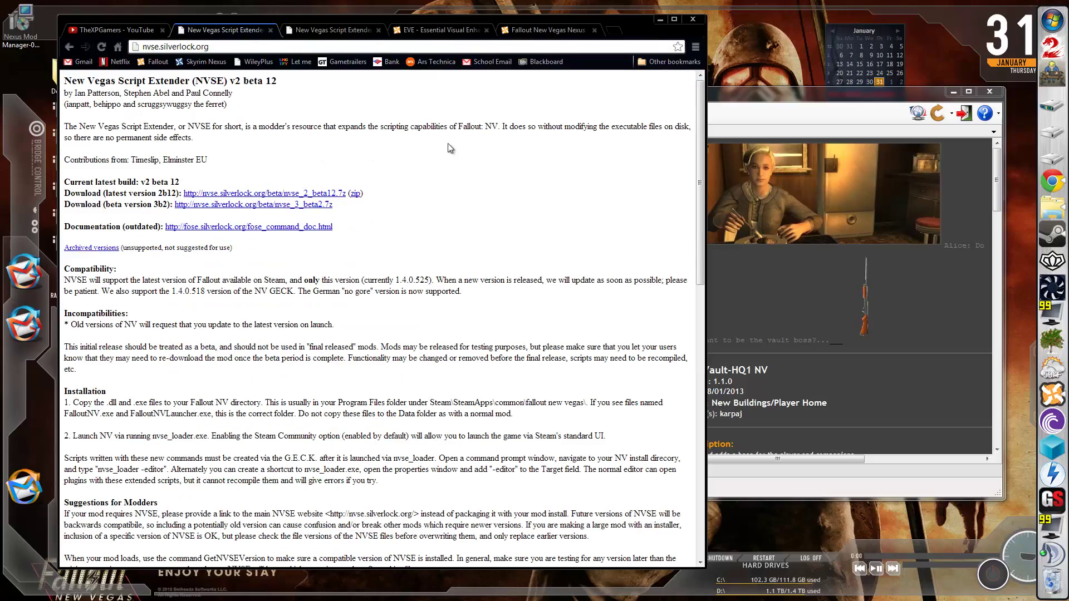
- Look over the NVSE page and download the latest version 2b12 .7z archive to the Desktop
scroll(451, 149, down, 1)
scroll(451, 149, up, 2)
scroll(451, 149, down, 2)
scroll(451, 149, down, 10)
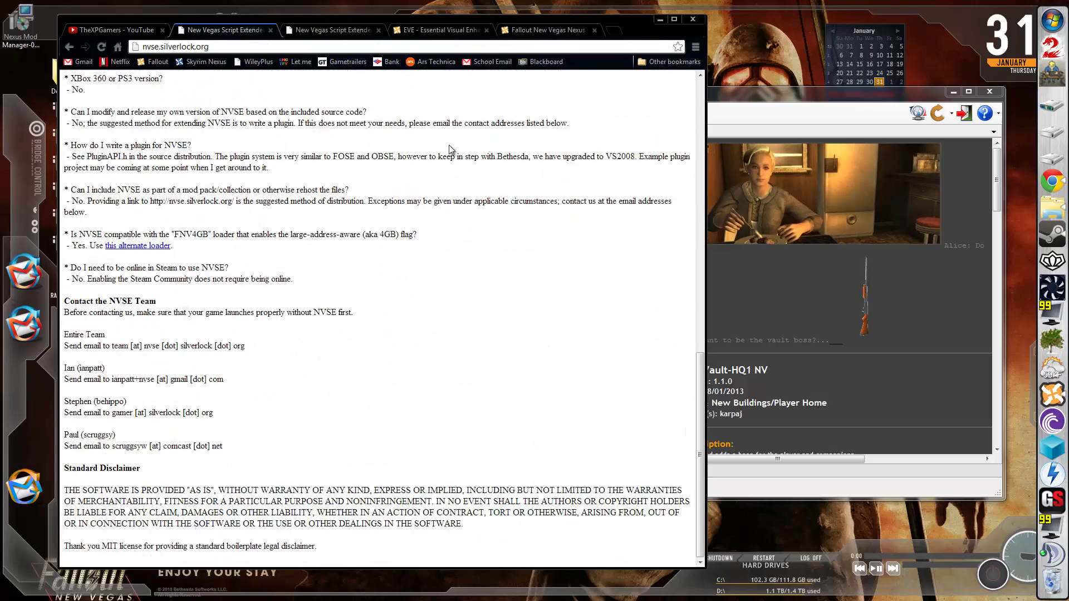
scroll(450, 149, up, 12)
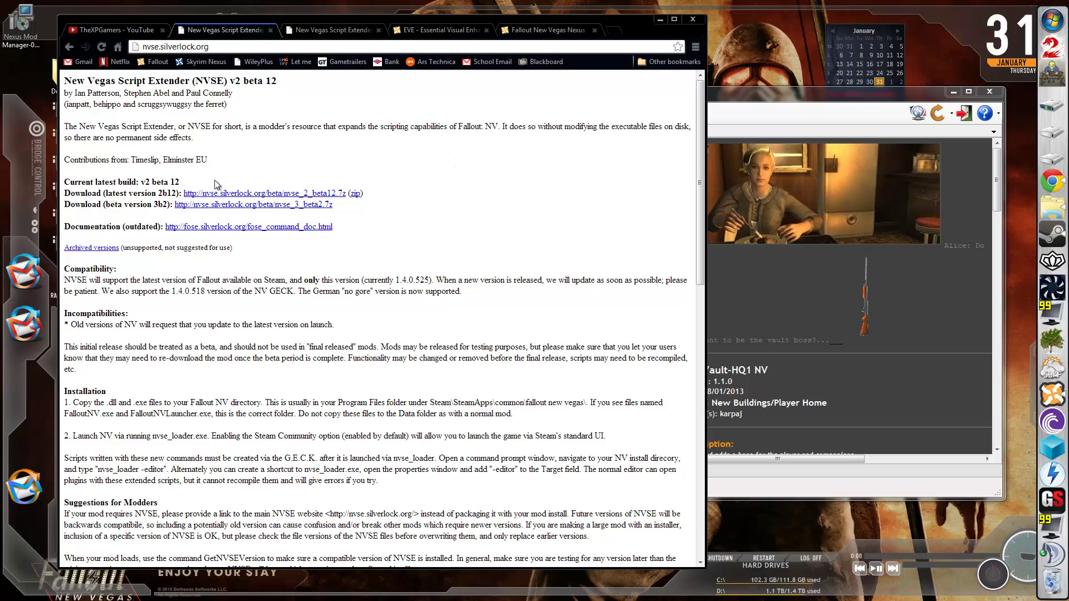
click(237, 194)
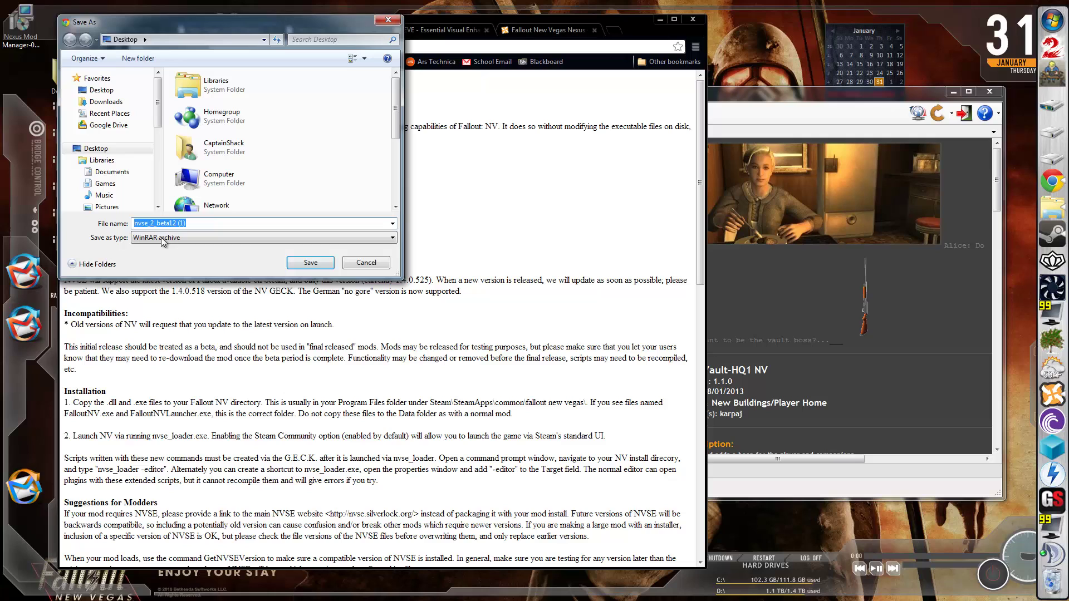
click(312, 263)
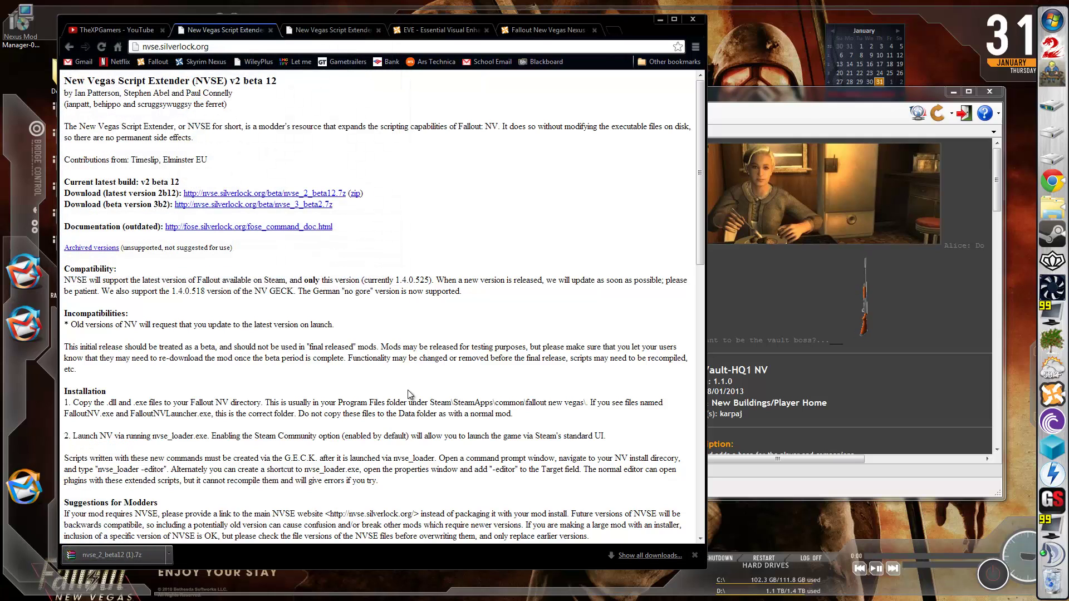
- Open the downloaded NVSE archive in WinRAR, dismiss the licence notice and show the contents of the nvse_2_beta12 folder
click(165, 554)
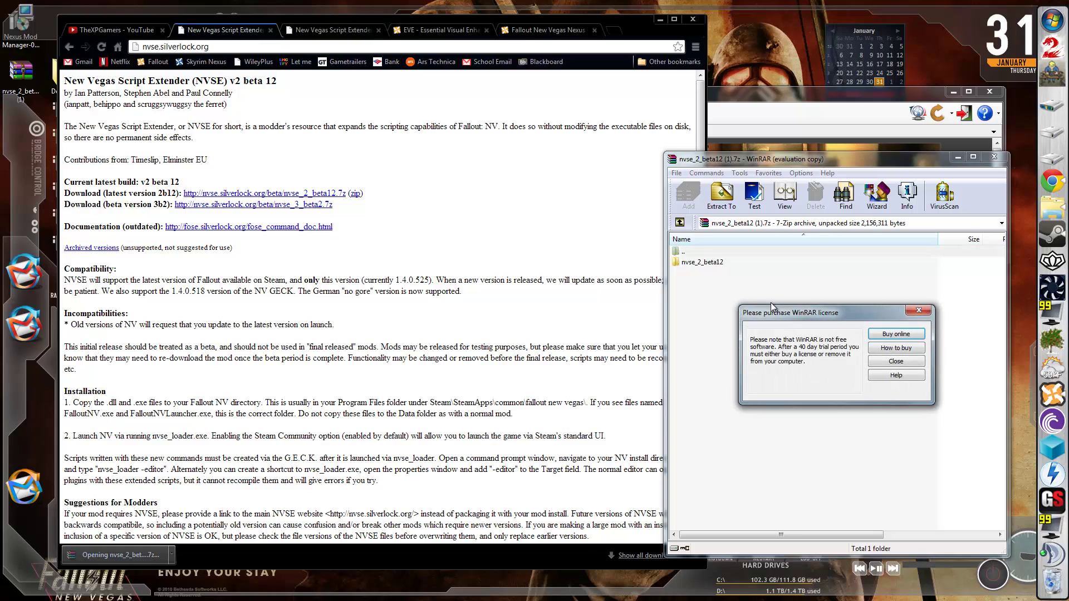
click(918, 310)
double_click(707, 266)
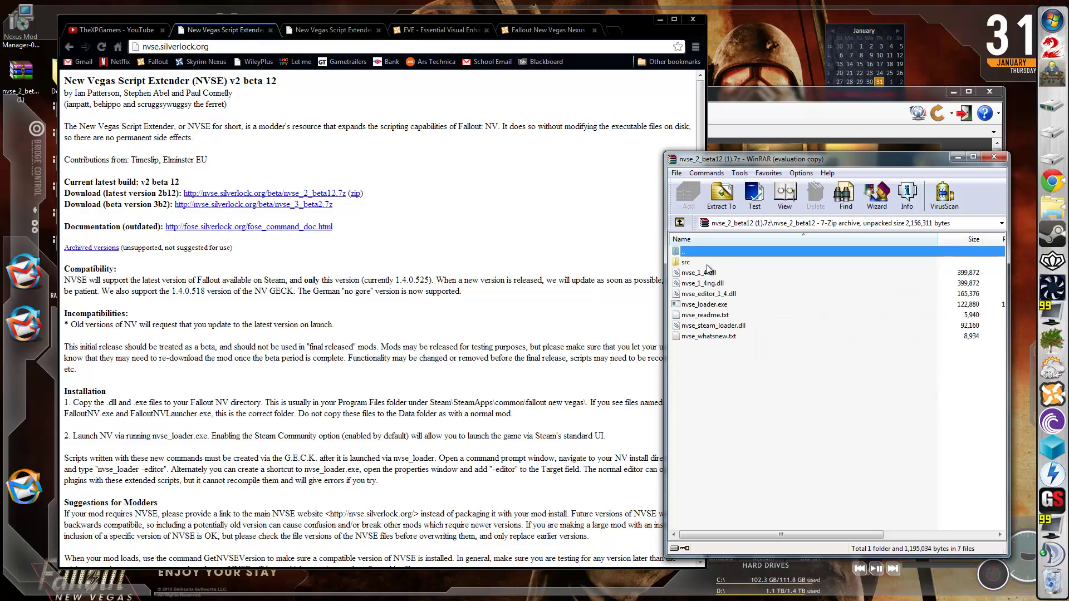
click(756, 406)
key(BackSpace)
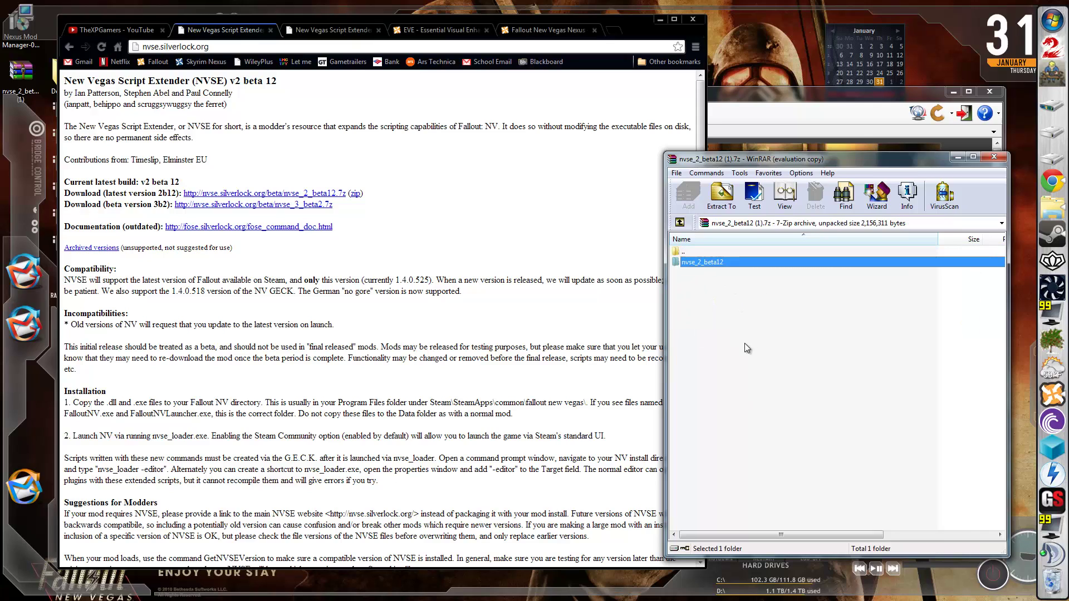
double_click(713, 265)
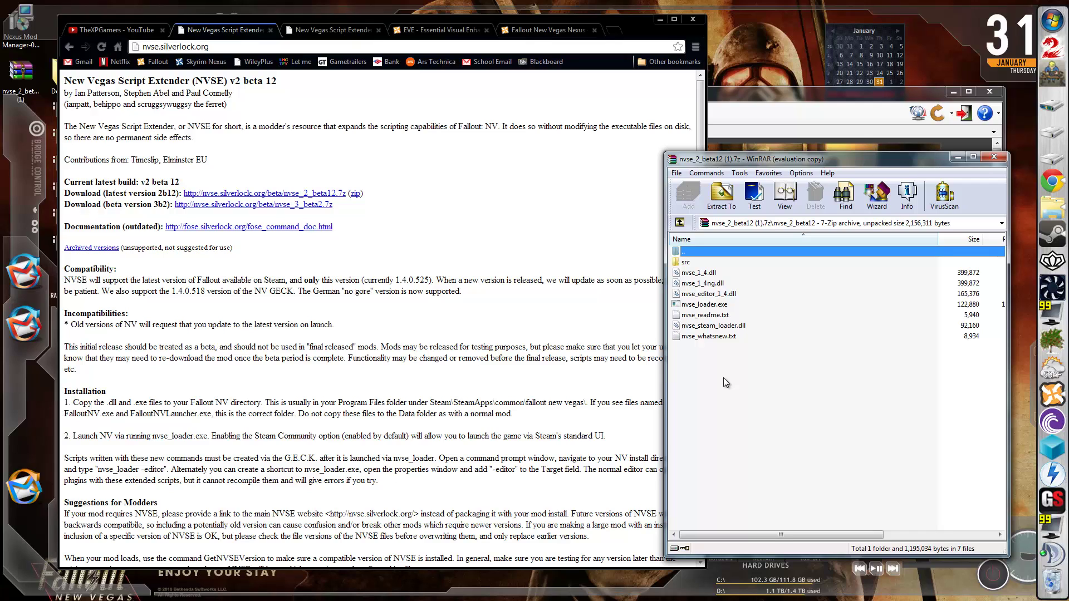
- Open nvse_readme.txt from the archive, examine its Installation section and move the readme window clear of the file list
click(726, 325)
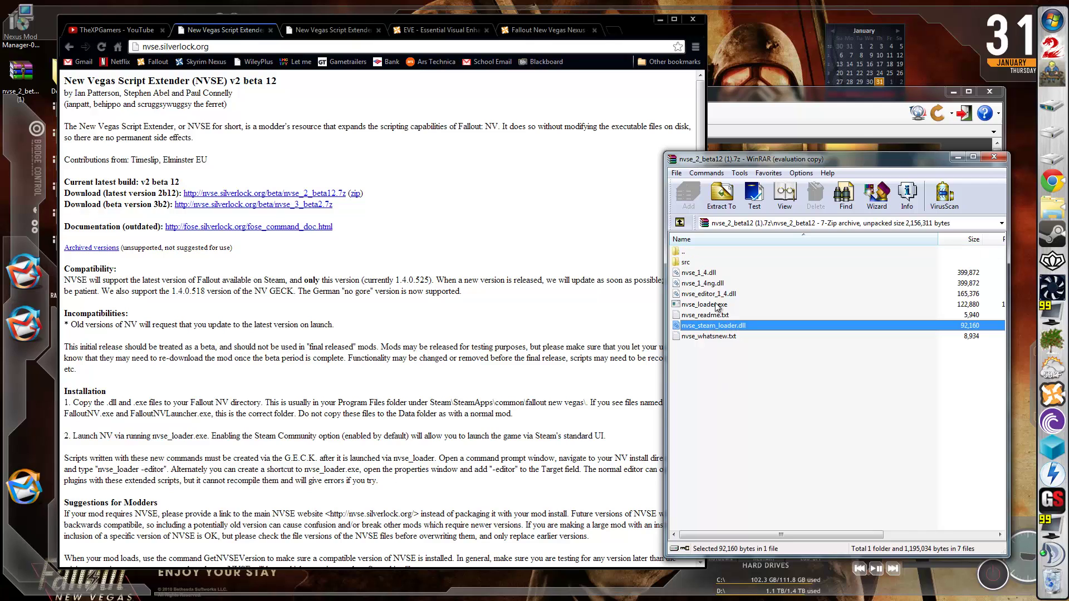
double_click(714, 316)
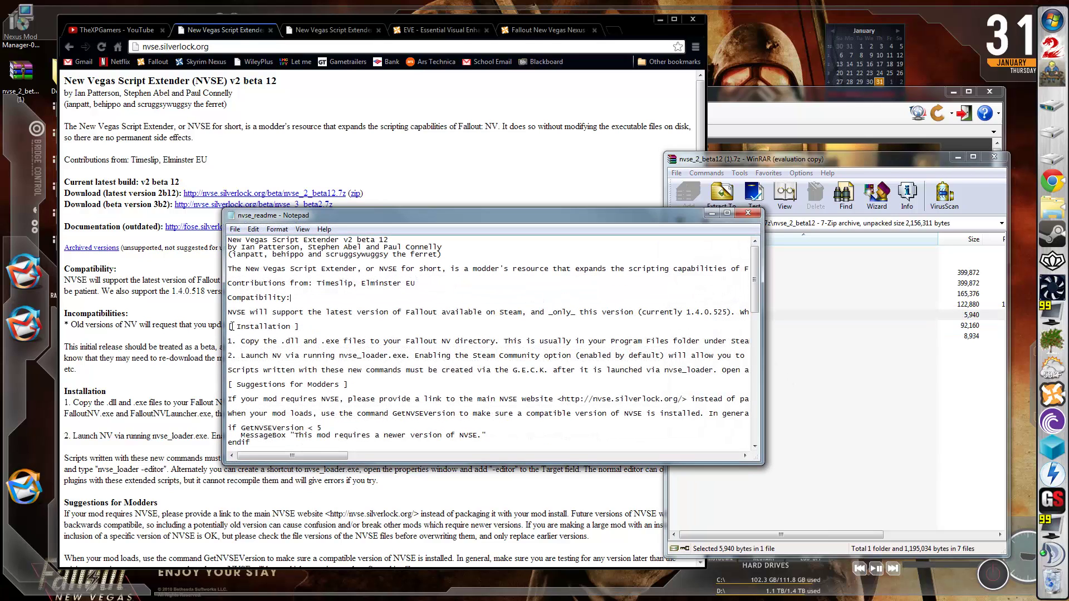
drag(233, 326, 301, 329)
click(516, 378)
drag(676, 215, 566, 264)
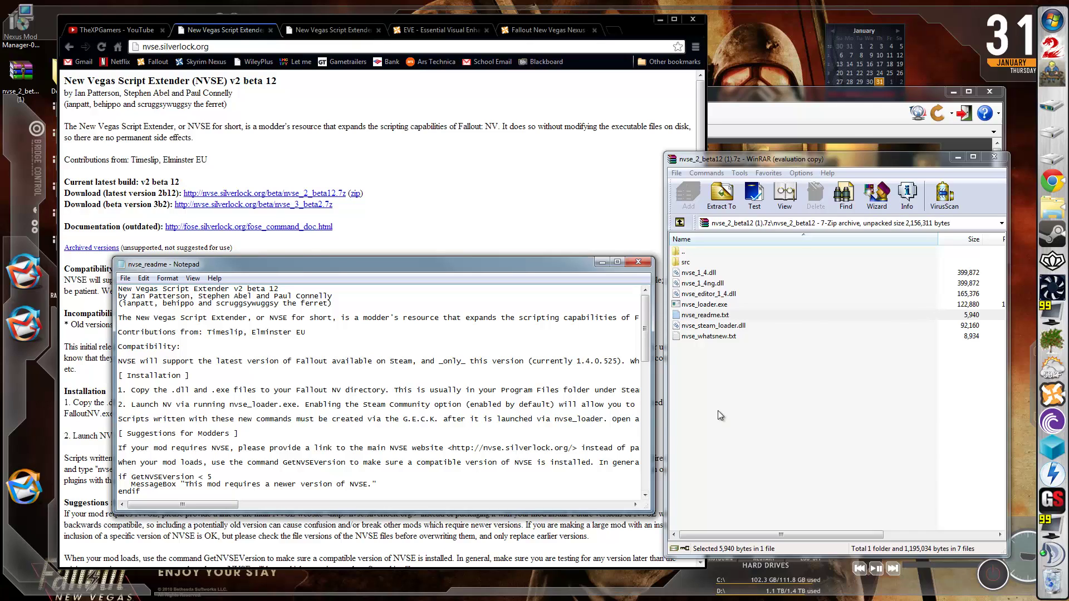
- Select nvse_1_4.dll, nvse_1_4ng.dll, nvse_editor_1_4.dll, nvse_loader.exe and nvse_steam_loader.dll together in the archive
click(716, 274)
click(730, 284)
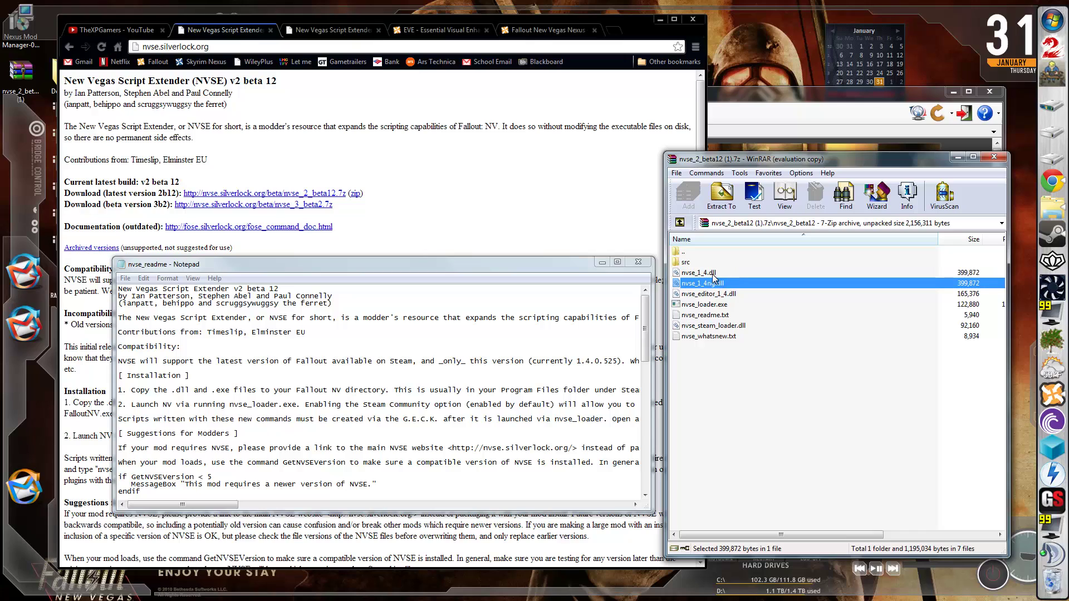
click(735, 294)
click(725, 305)
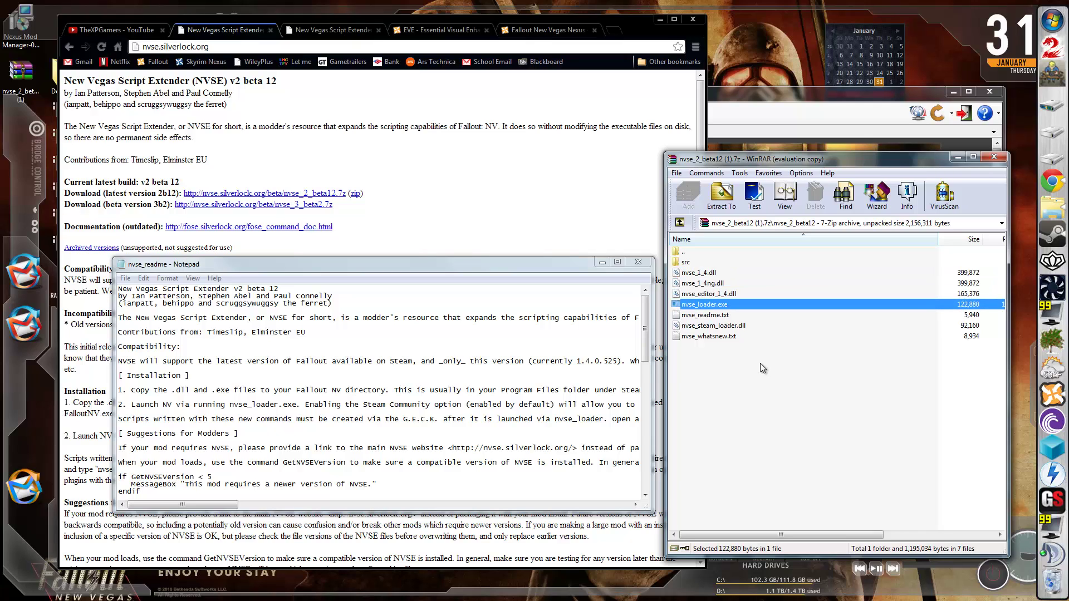
shift+click(724, 273)
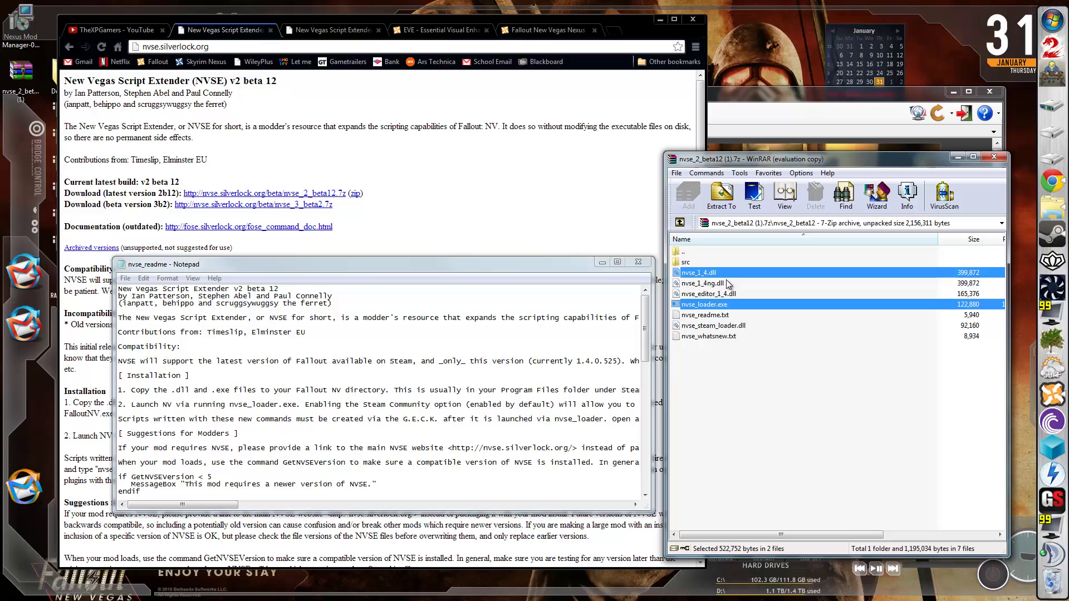
ctrl+click(739, 328)
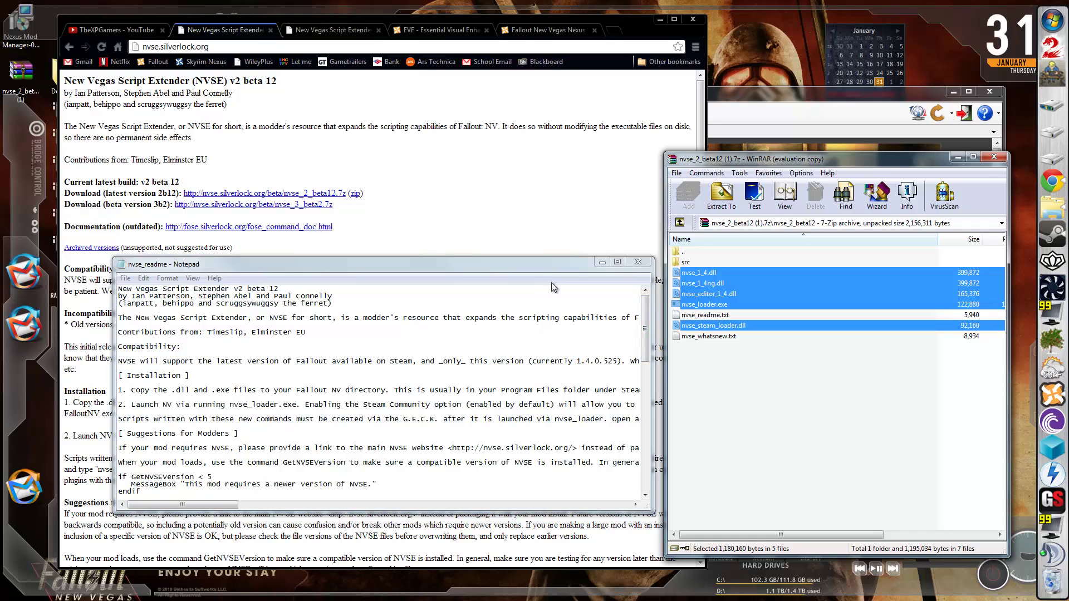
- Browse the computer's drives in a file window beside the archive and open the Steam folder on Shack01 (D:)
key(super)
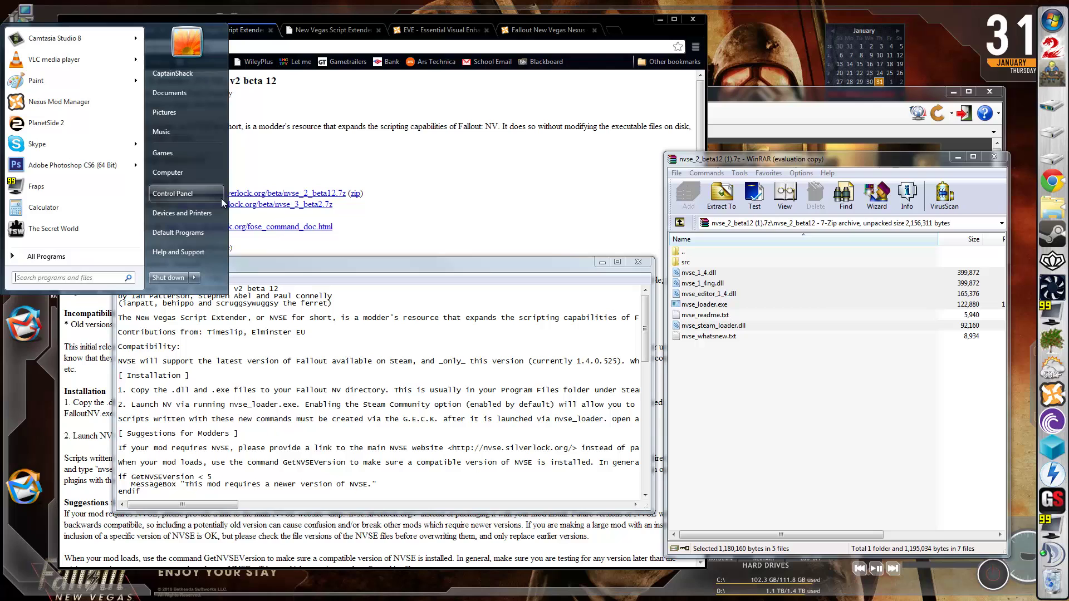
click(199, 172)
drag(561, 114, 437, 136)
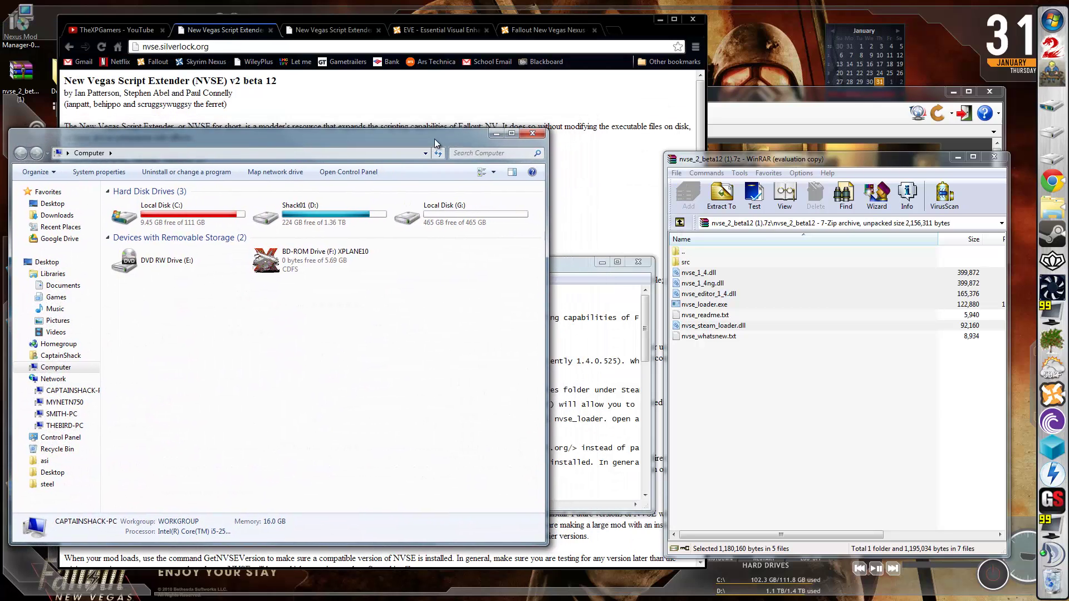
double_click(349, 215)
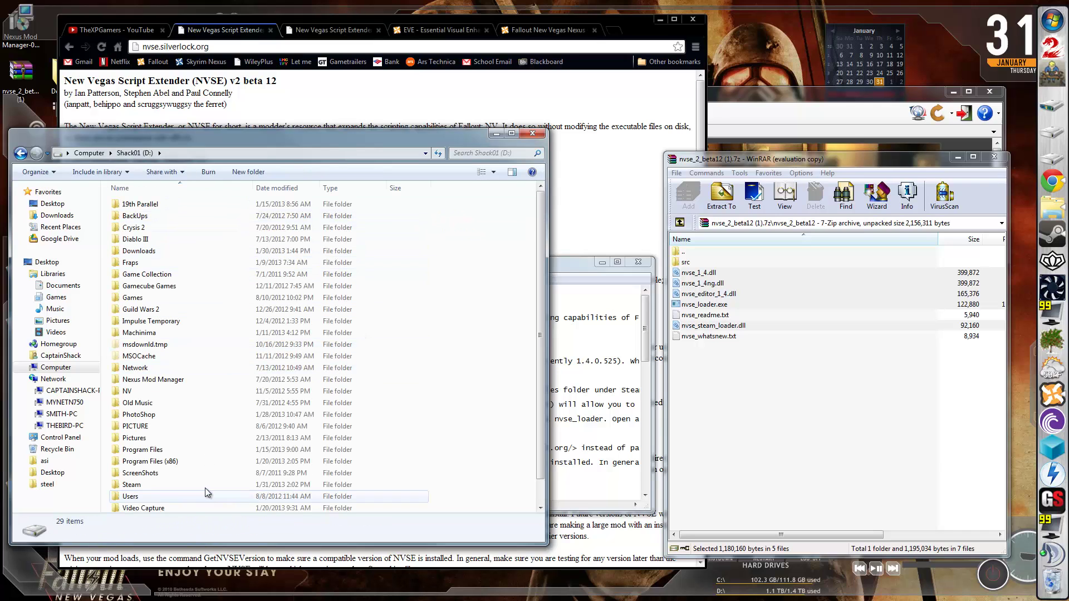
click(206, 449)
scroll(256, 434, down, 1)
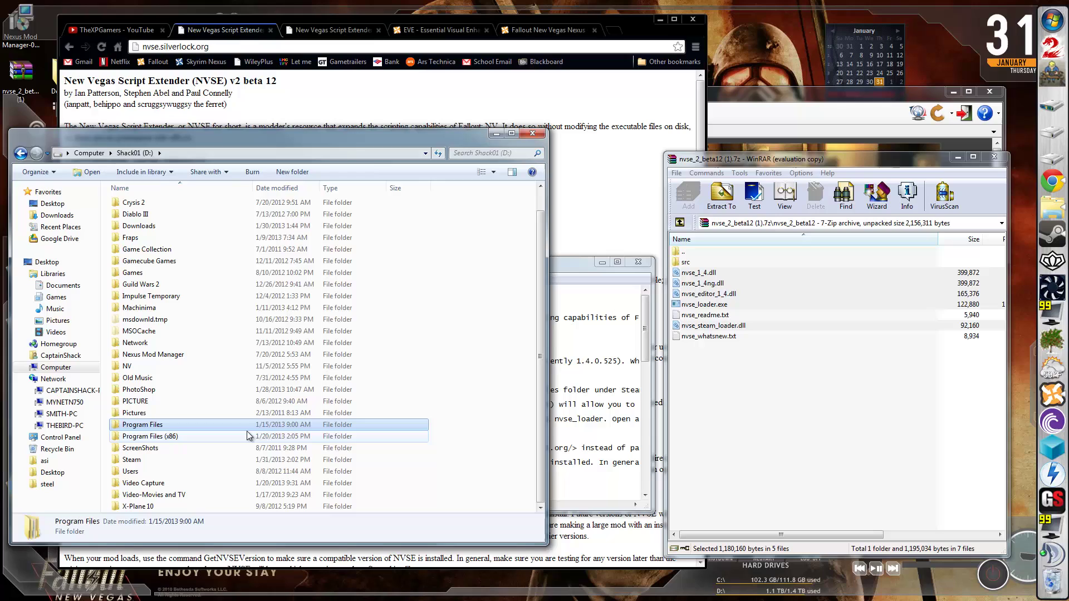
click(207, 462)
double_click(212, 460)
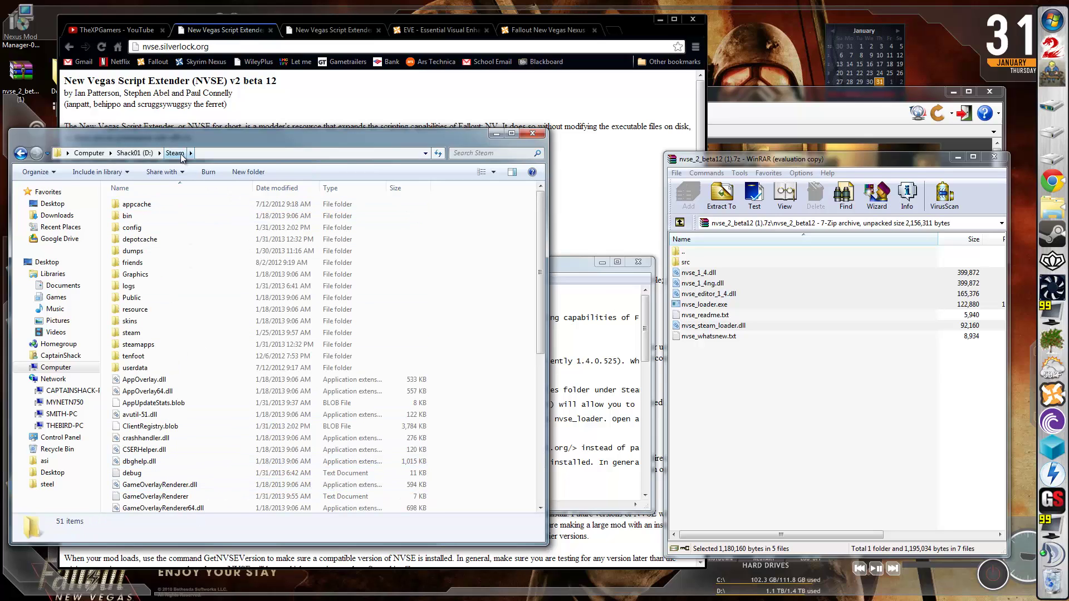
- Go from the Steam folder through steamapps and common to Fallout New Vegas, and point out the FalloutNV application
double_click(165, 346)
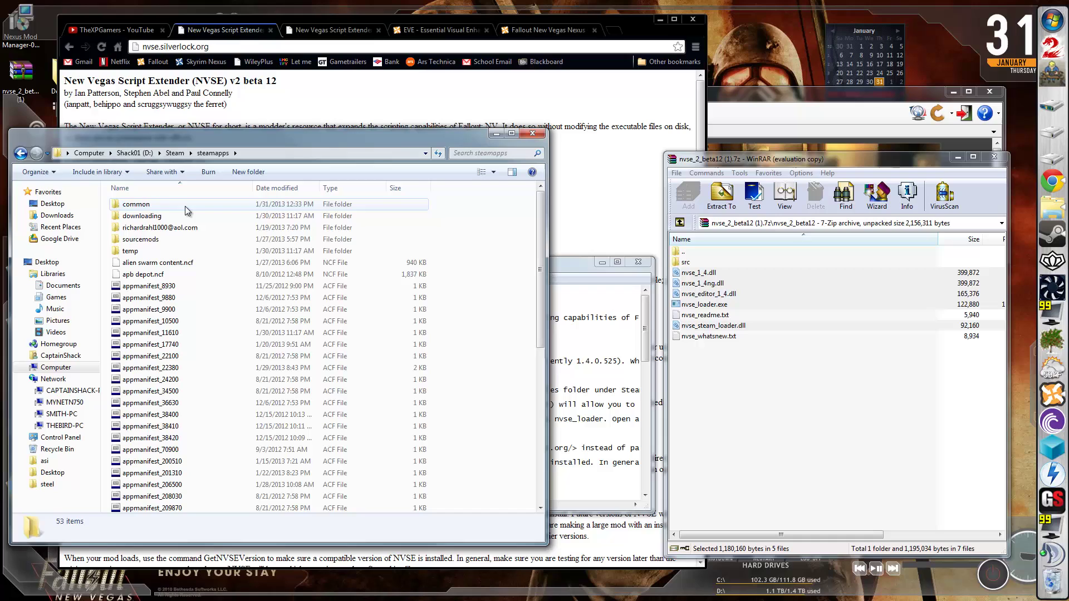
key(BackSpace)
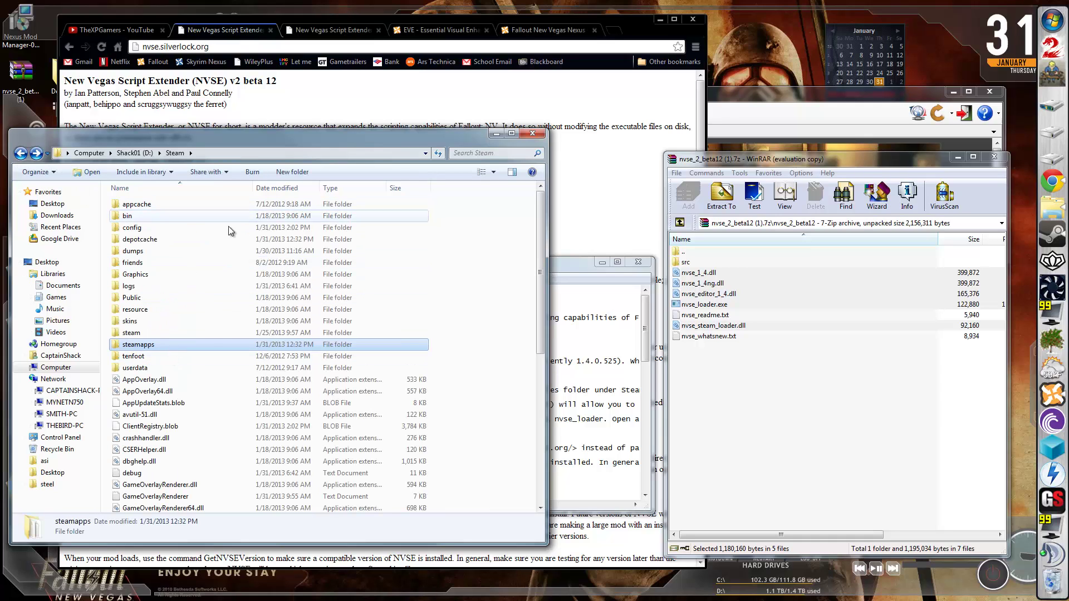
double_click(167, 346)
click(167, 204)
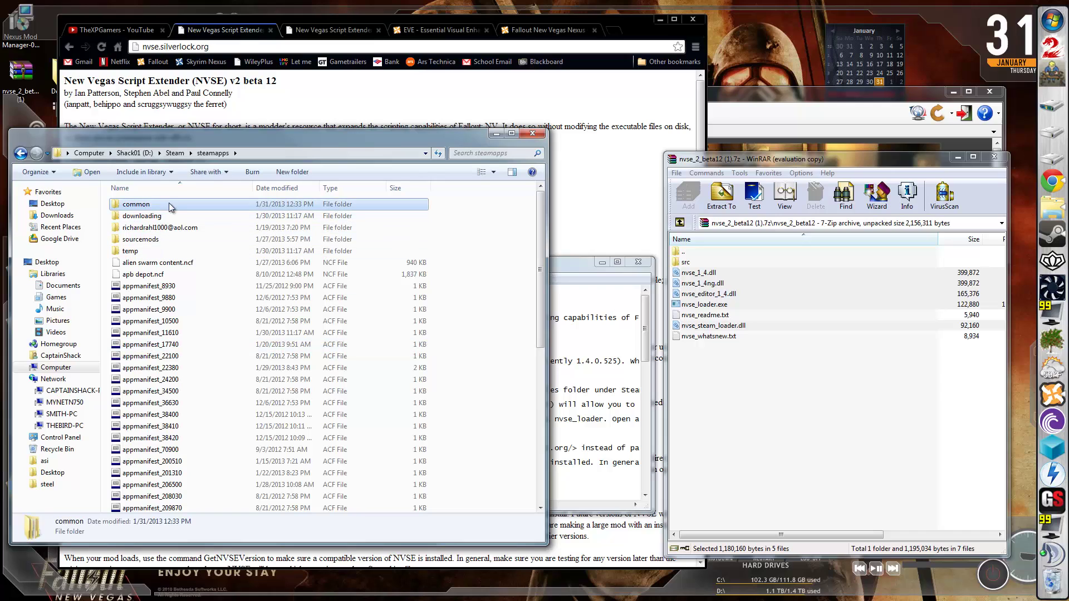
double_click(165, 204)
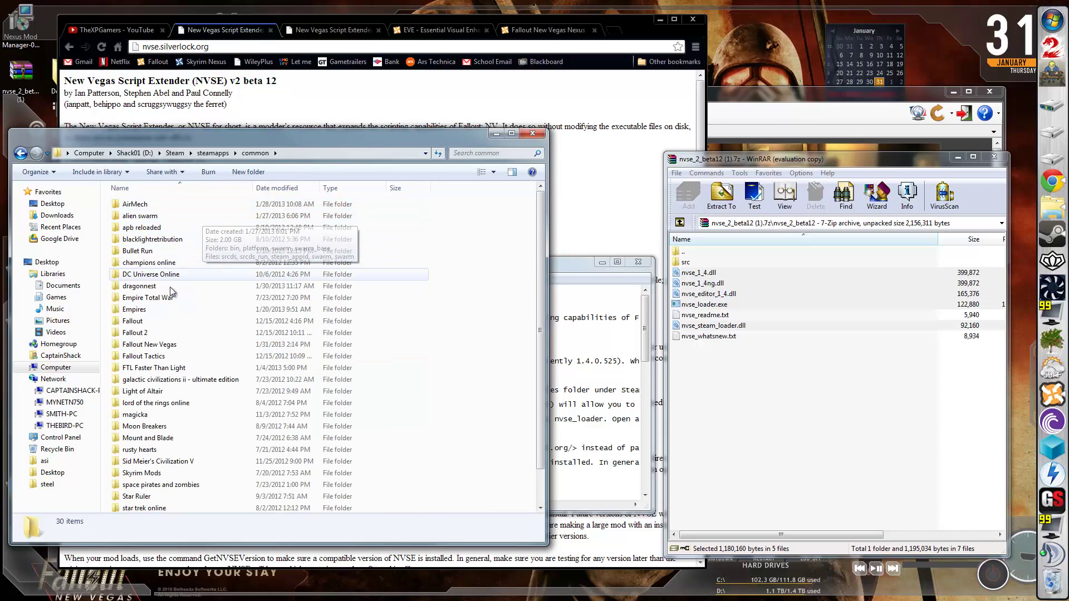
click(181, 345)
scroll(179, 334, down, 1)
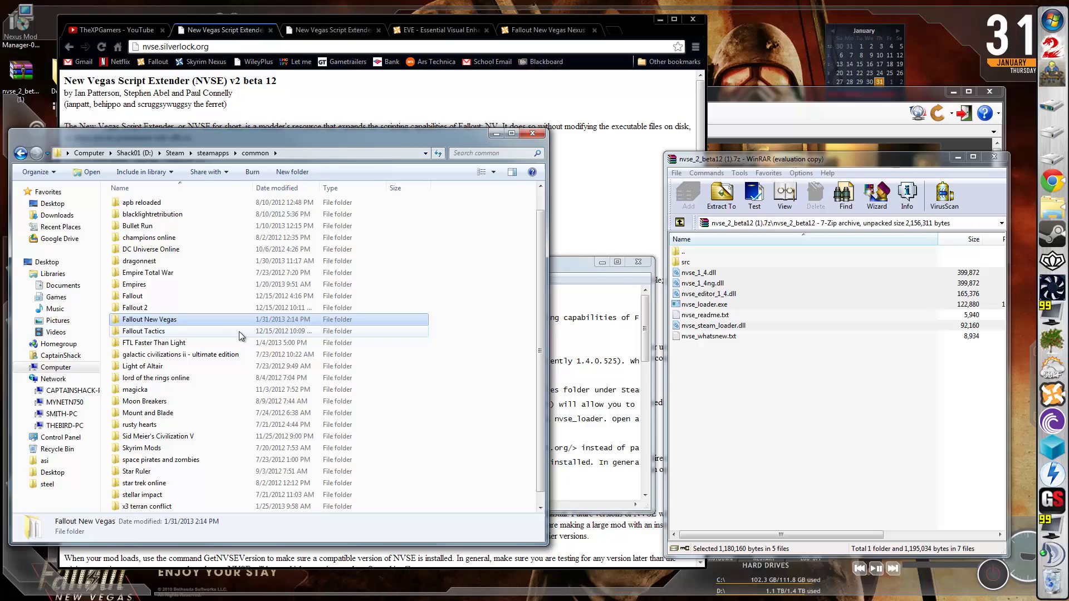
double_click(172, 319)
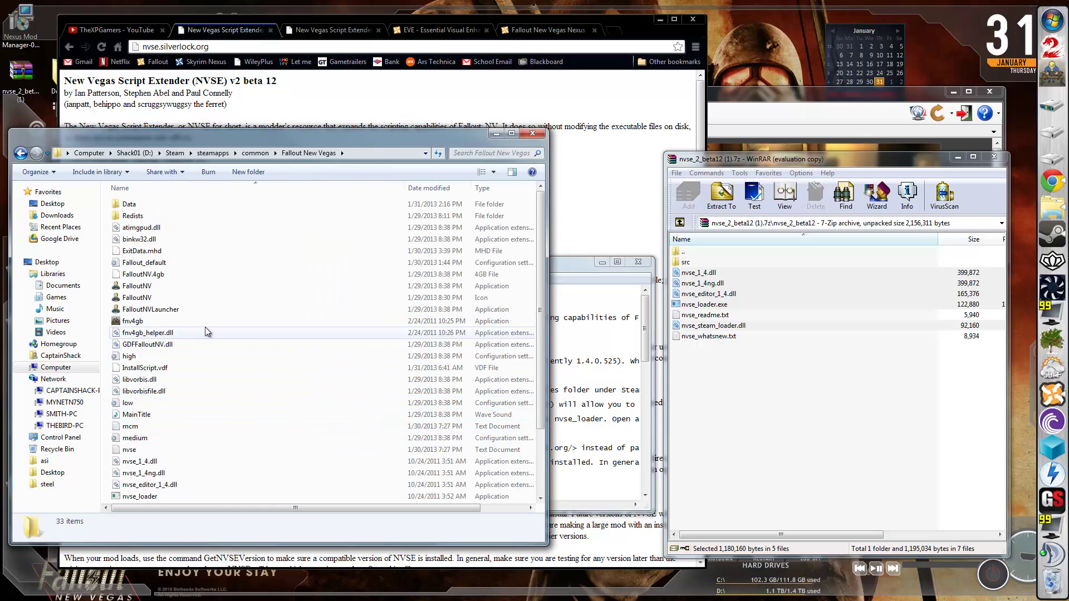
click(201, 288)
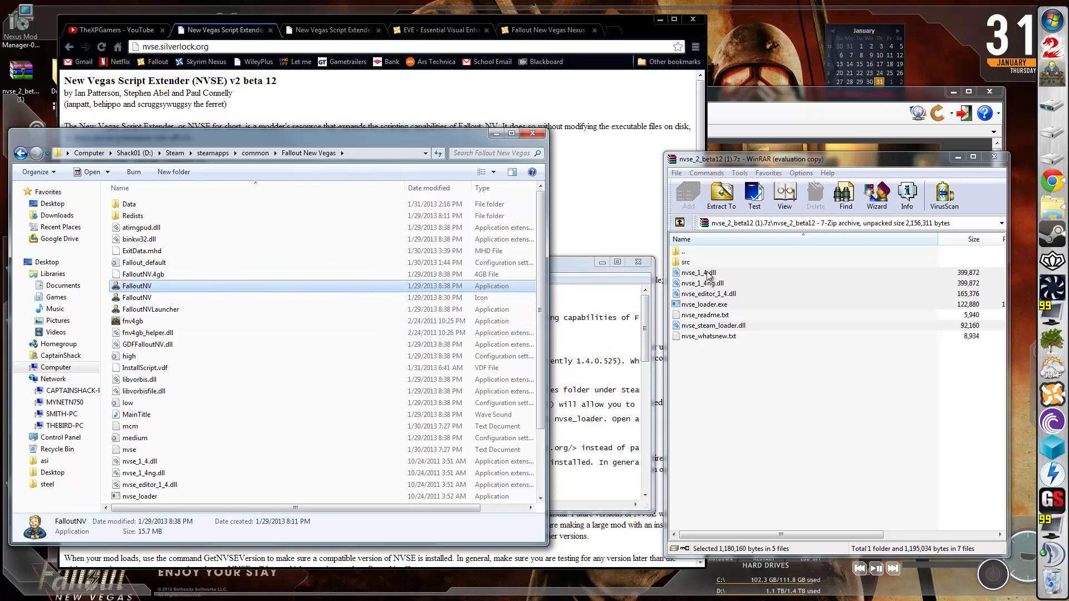
- Move the selected NVSE .dll and .exe files from the archive into the Fallout New Vegas folder, replacing the existing copies
drag(710, 274, 242, 353)
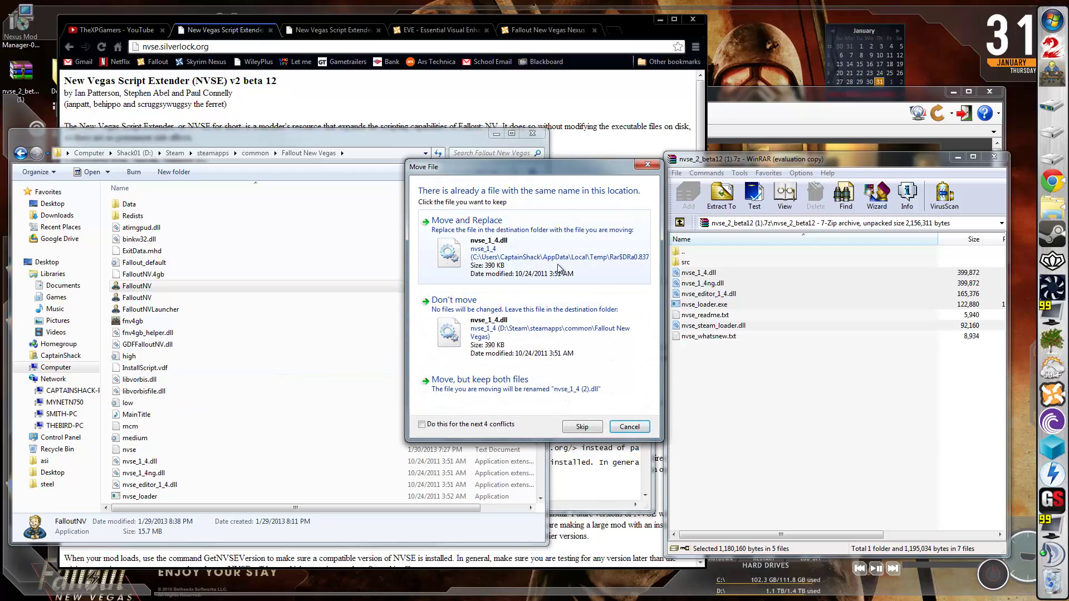
click(525, 262)
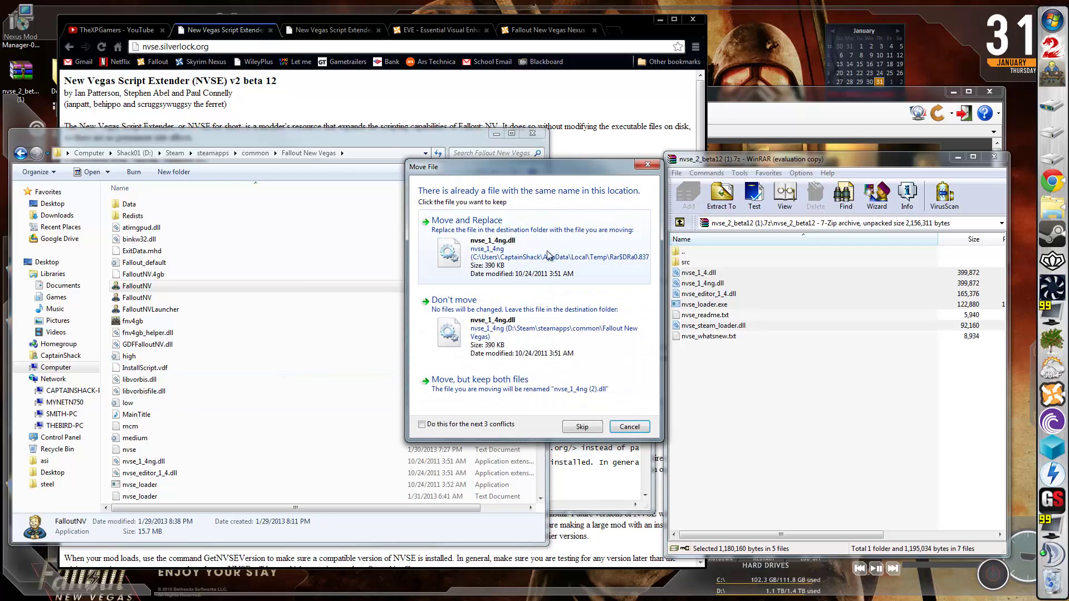
click(525, 243)
click(524, 244)
click(525, 243)
click(525, 242)
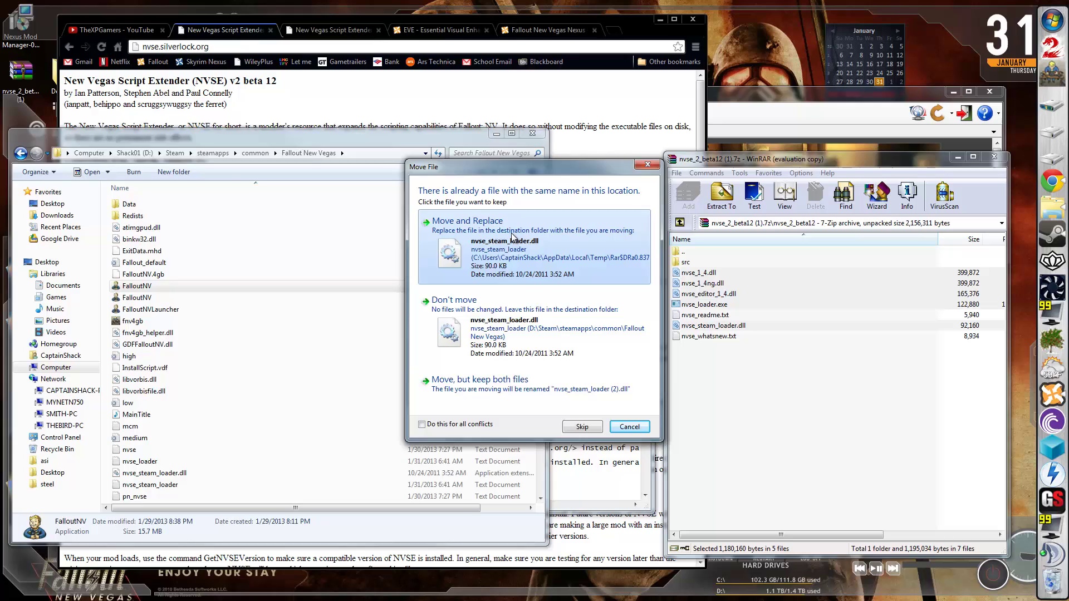
- Find the nvse_loader application in the Fallout New Vegas folder, select it and view its file details
scroll(405, 378, down, 1)
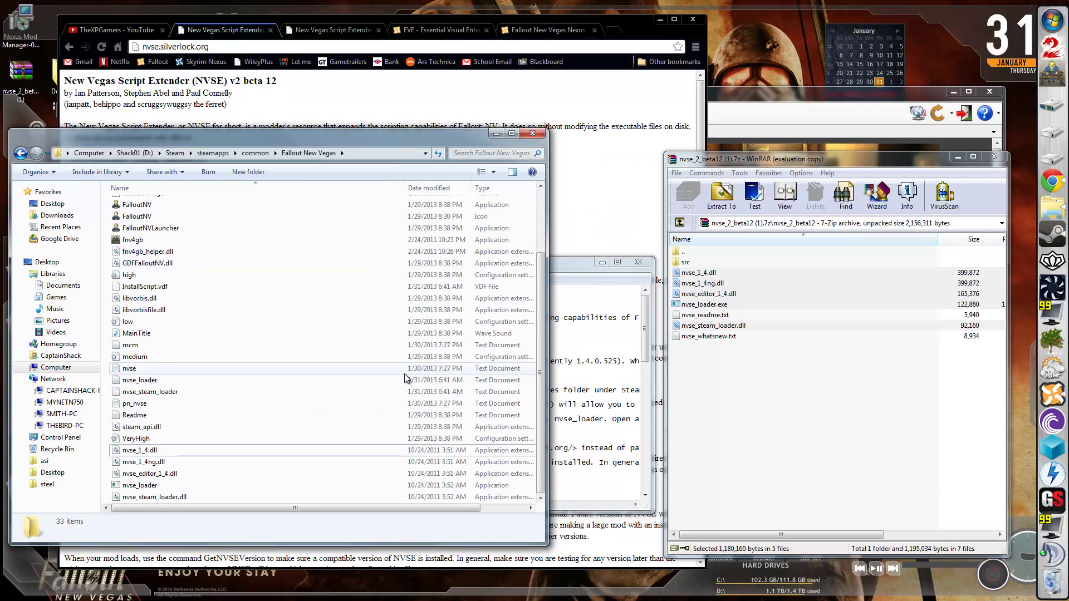
click(234, 486)
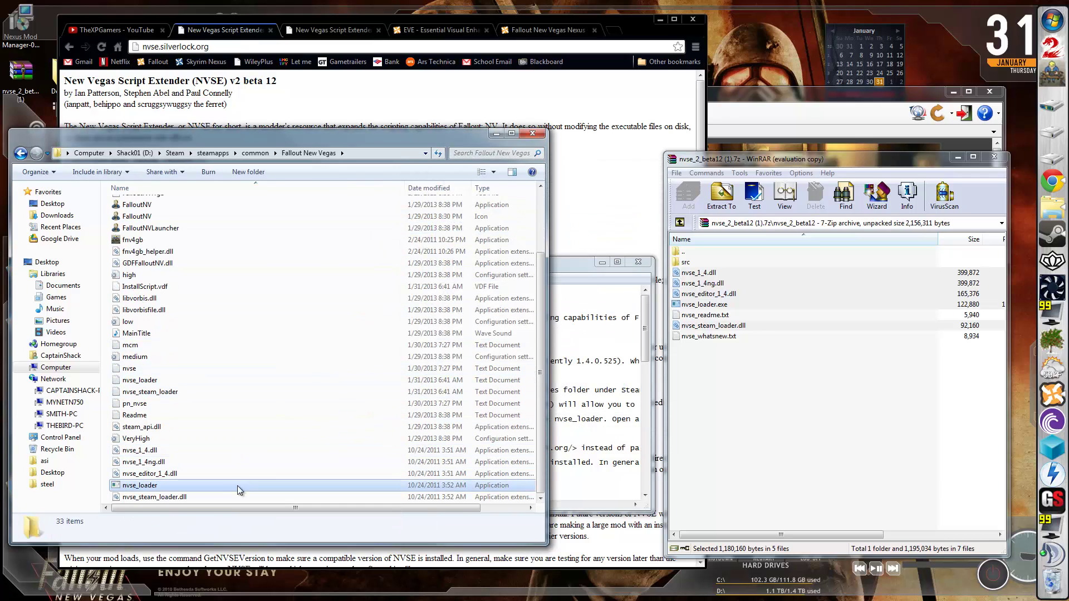
mouse_move(136, 491)
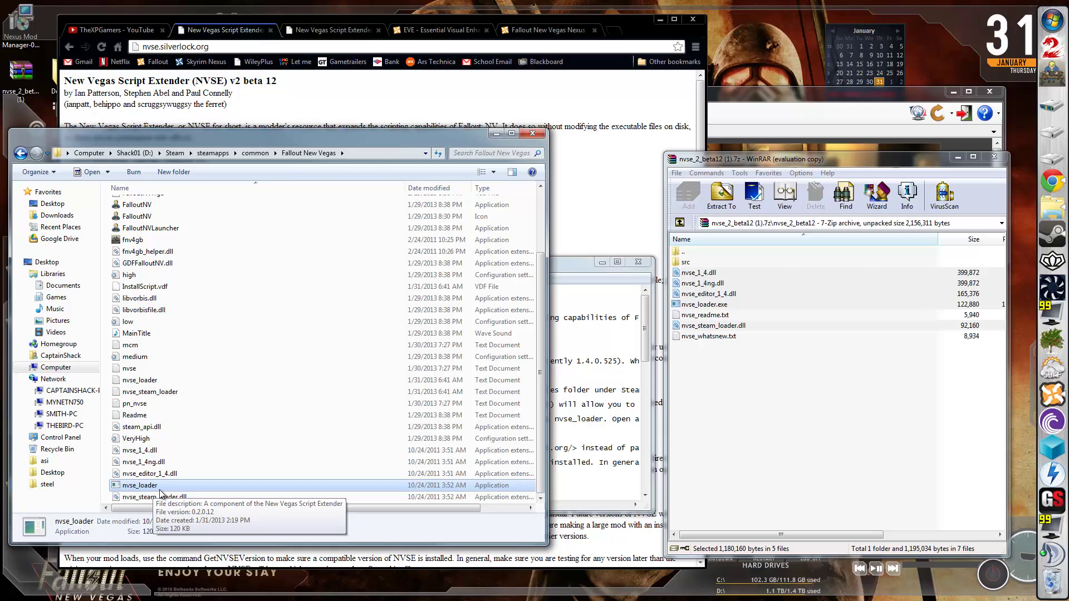
- Switch to Nexus Mod Manager and choose Launch NVSE from the game's launch options
click(1046, 401)
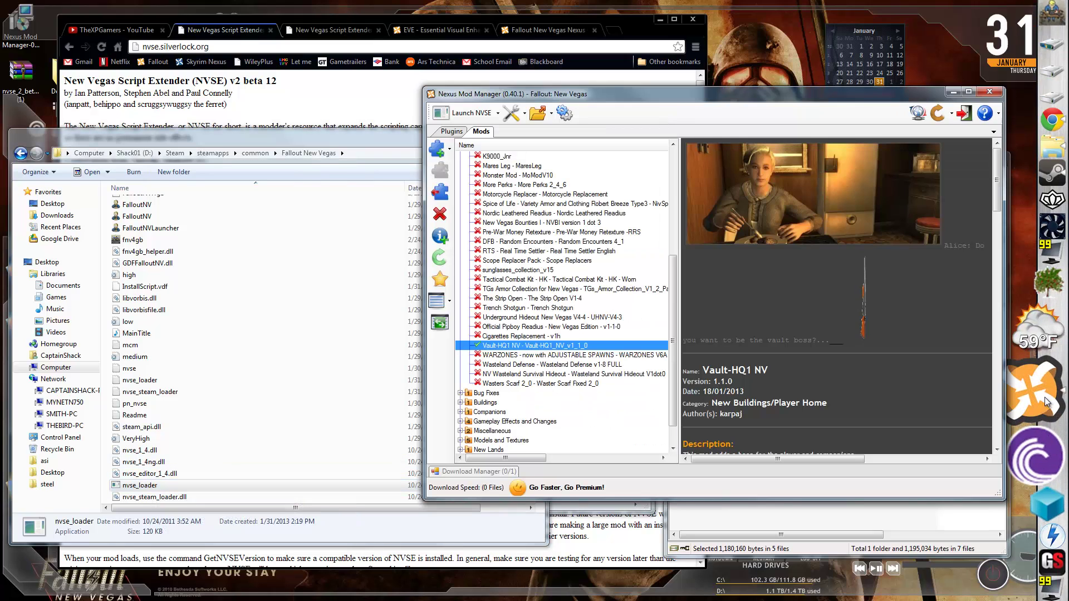
click(498, 114)
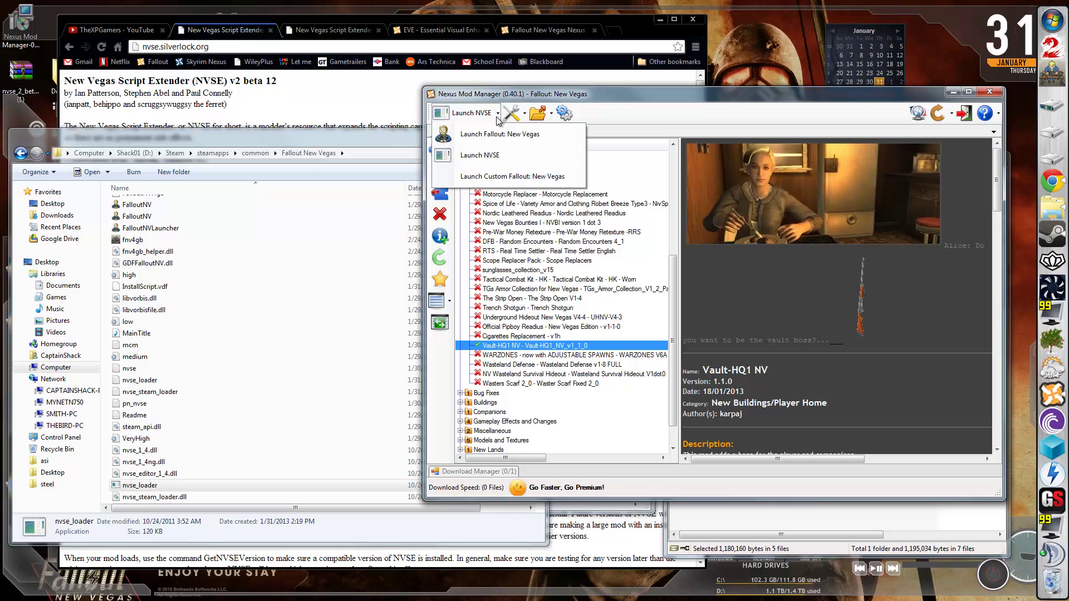
click(490, 154)
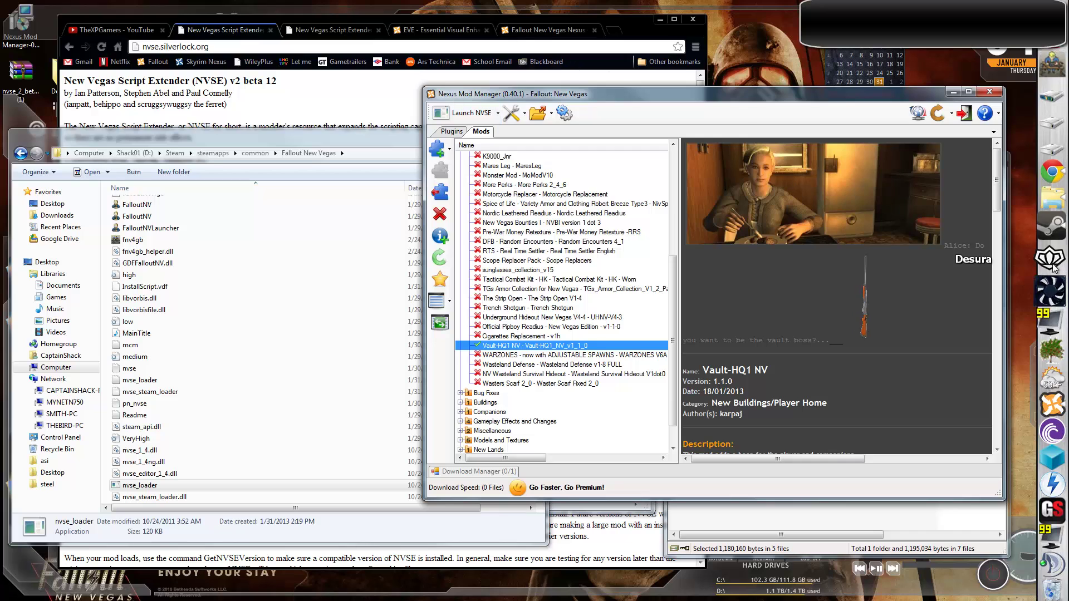
- Switch to Steam, check the automatic updates setting in the properties of Fallout: New Vegas, and close the properties
click(1050, 238)
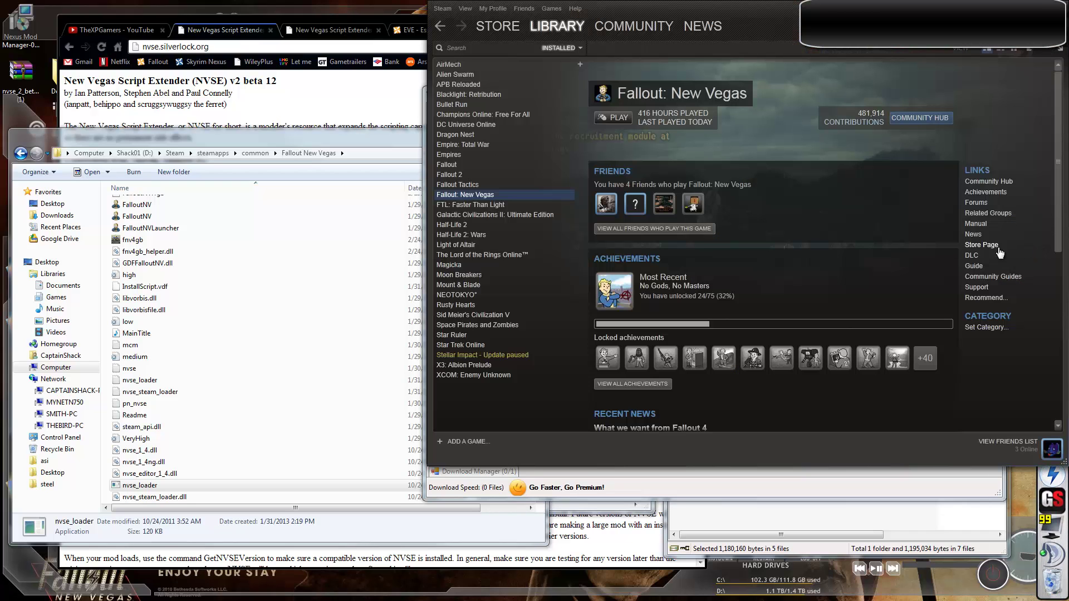
right_click(485, 194)
click(527, 402)
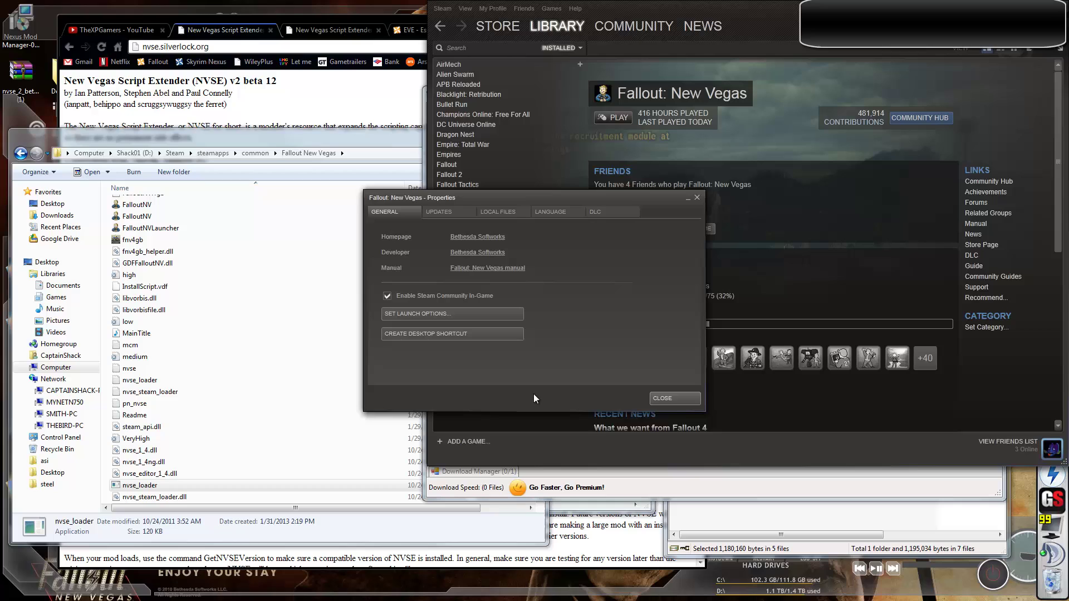
drag(501, 198, 482, 201)
click(418, 215)
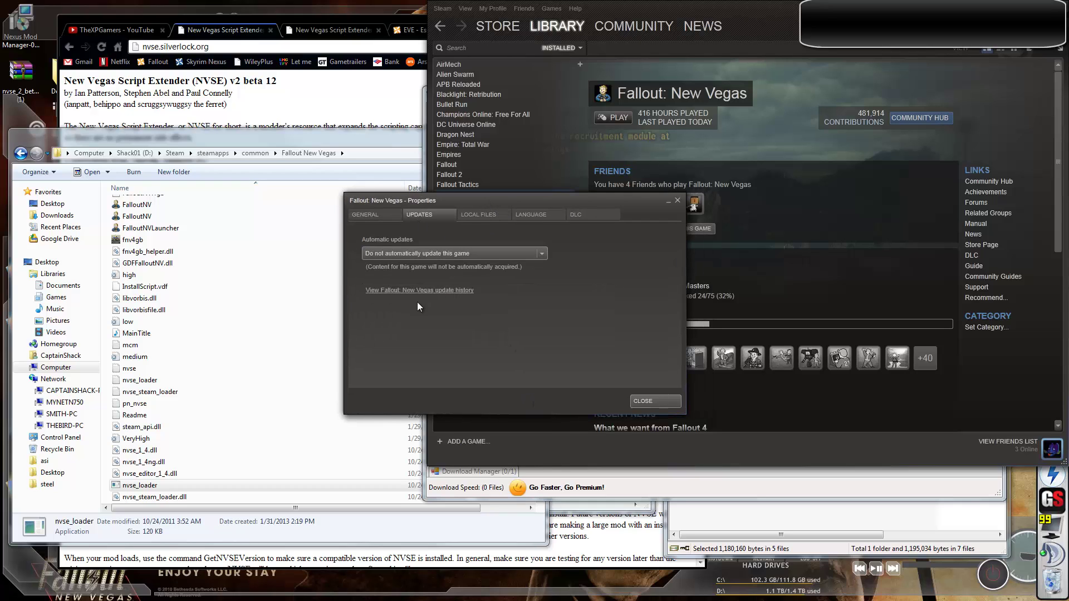
click(659, 405)
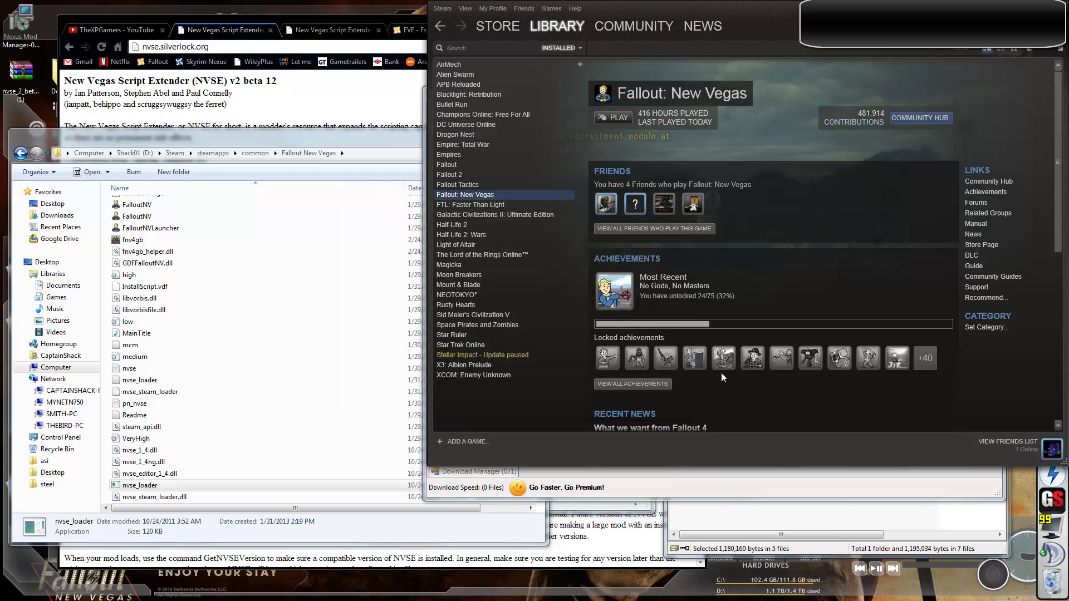
scroll(780, 286, down, 3)
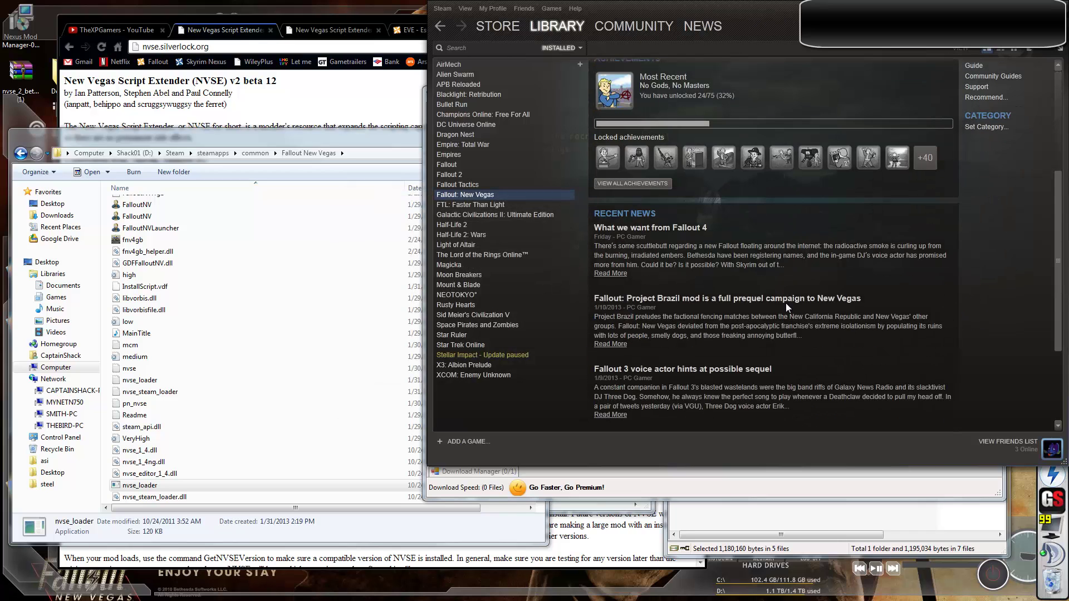
scroll(796, 305, up, 3)
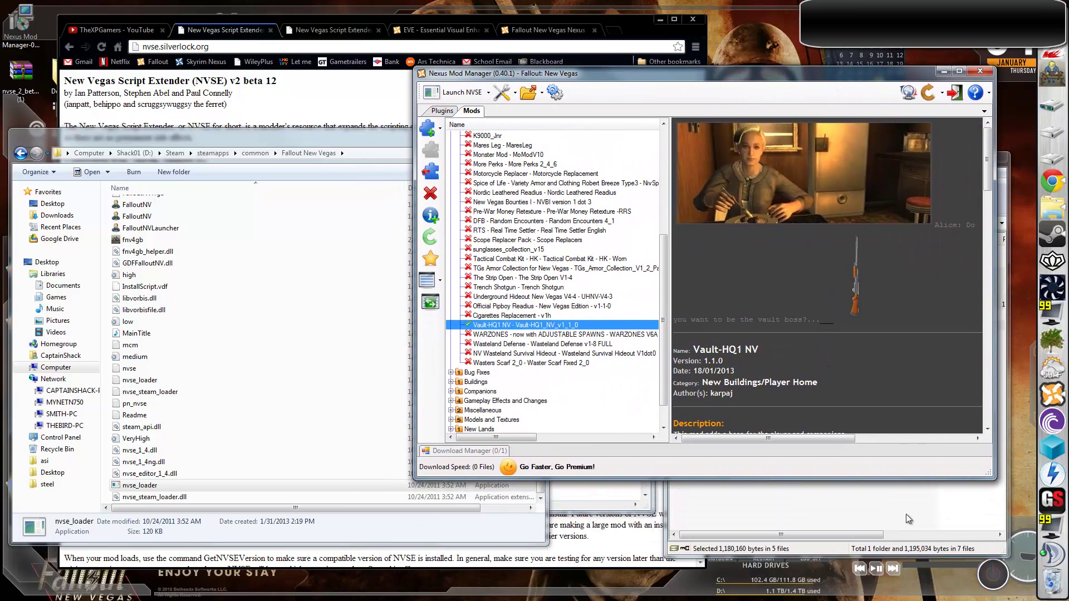
click(906, 513)
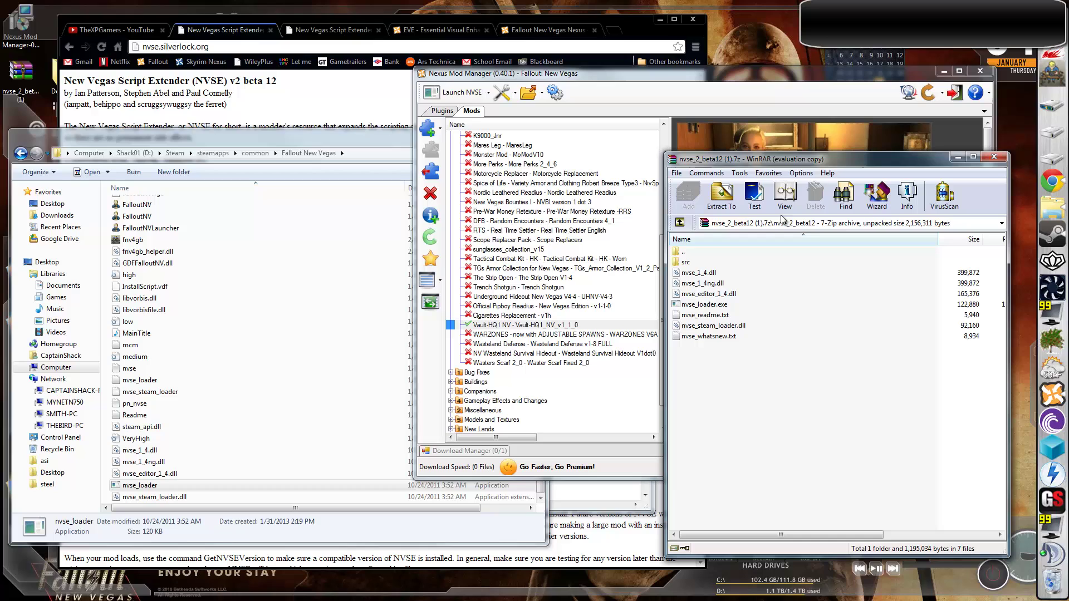
- Show the list of plugins and their load order in Nexus Mod Manager
click(442, 110)
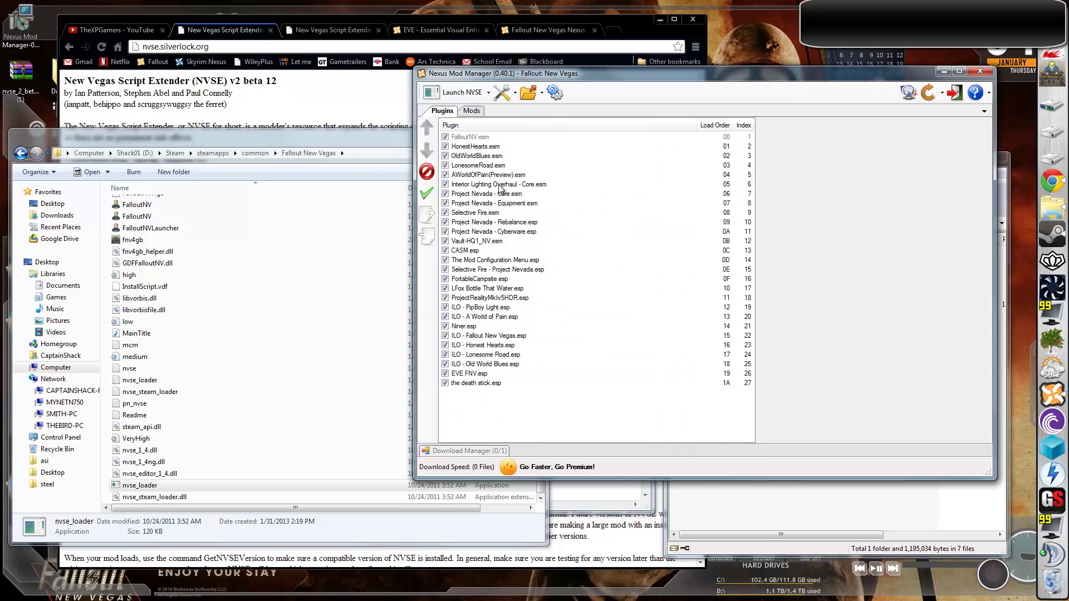